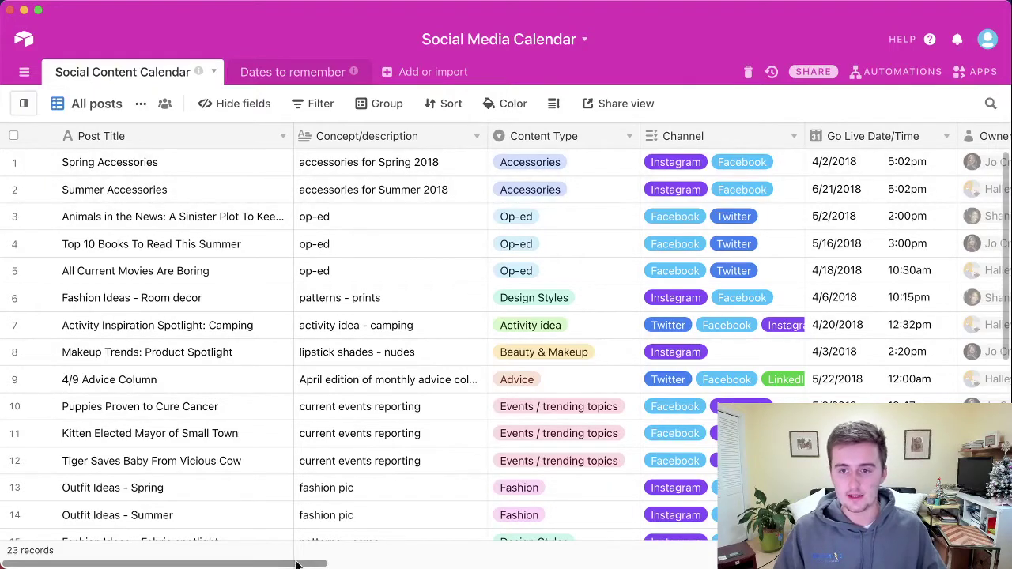
Look through the fields of the Social Content Calendar table and the records of the Dates to remember table.
drag(296, 562, 427, 557)
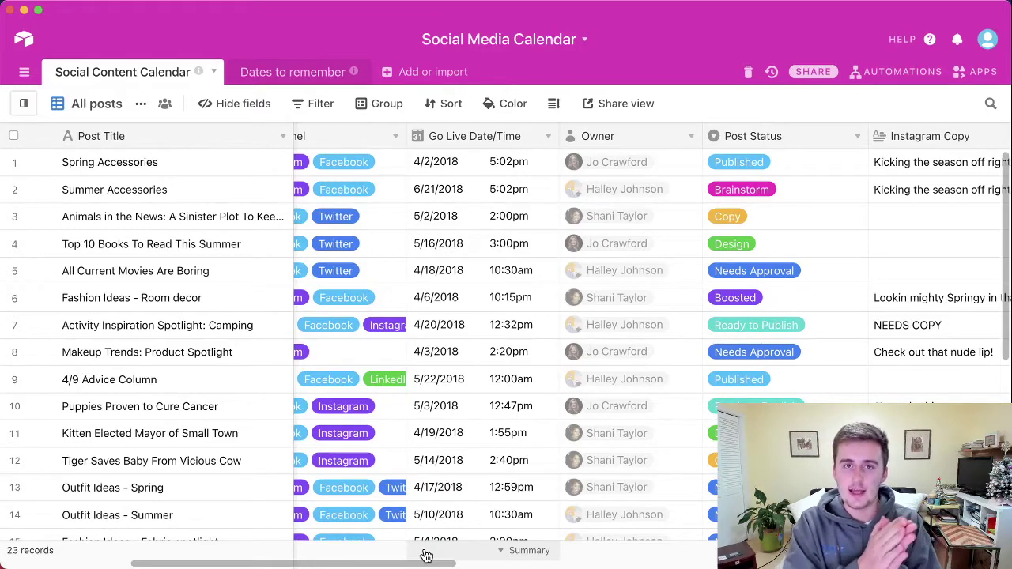
drag(426, 556, 693, 558)
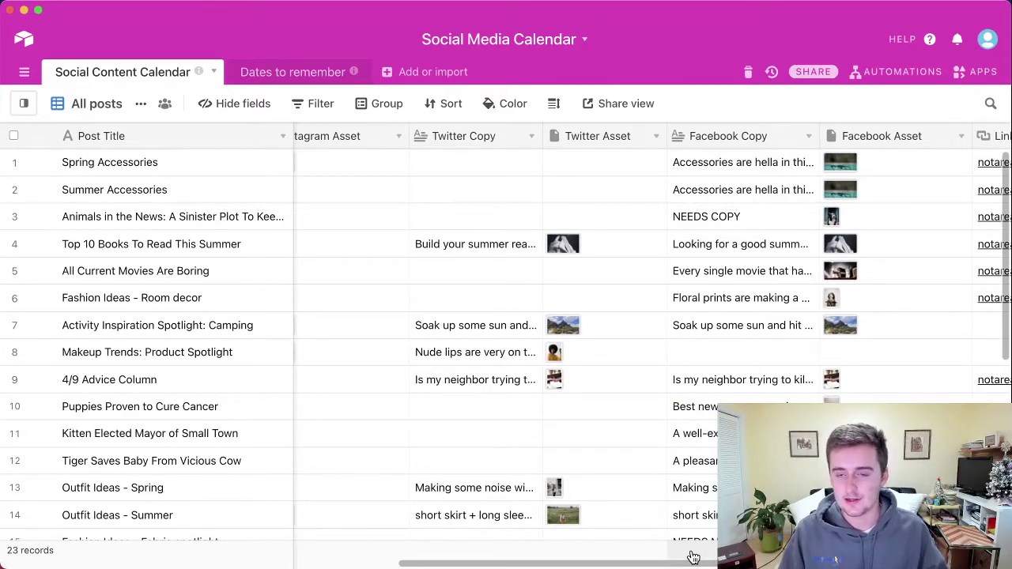
click(293, 72)
scroll(369, 328, down, 10)
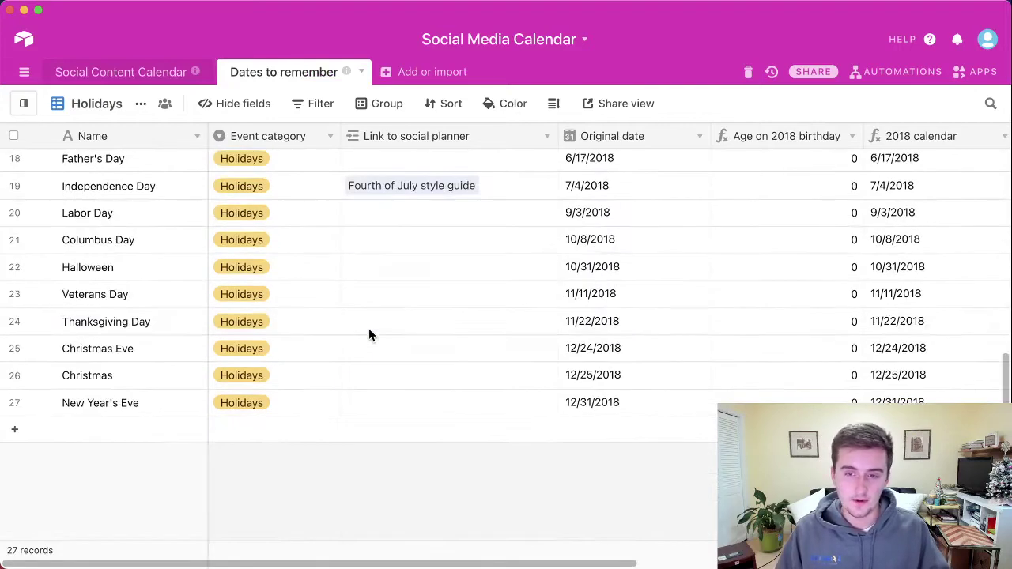
scroll(368, 333, up, 10)
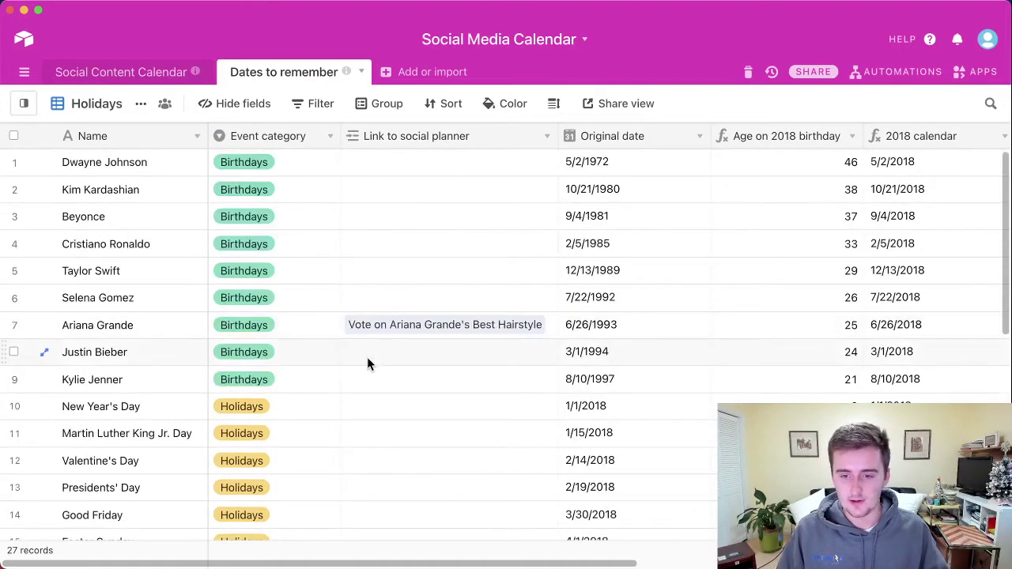
scroll(369, 324, down, 5)
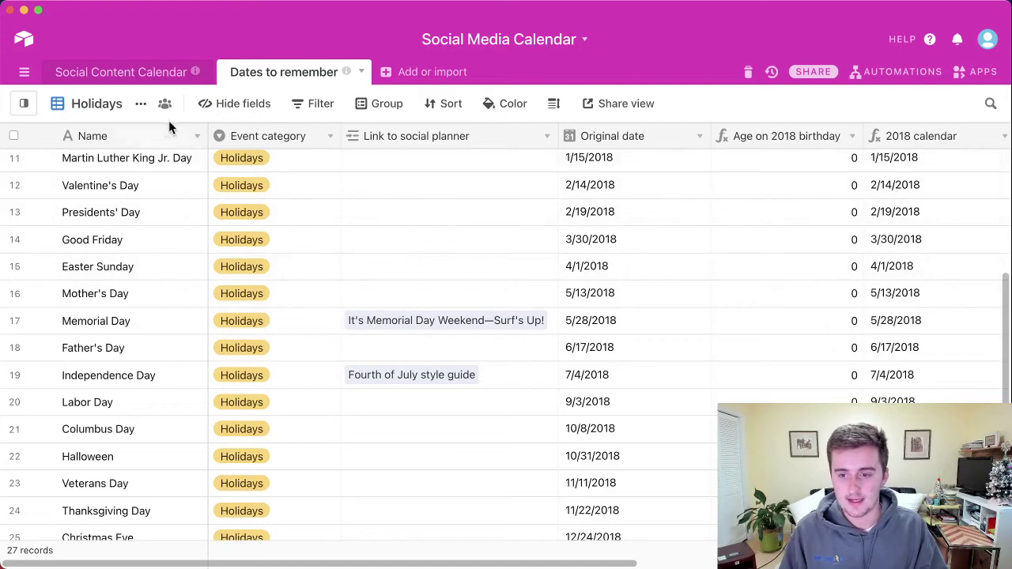
click(125, 70)
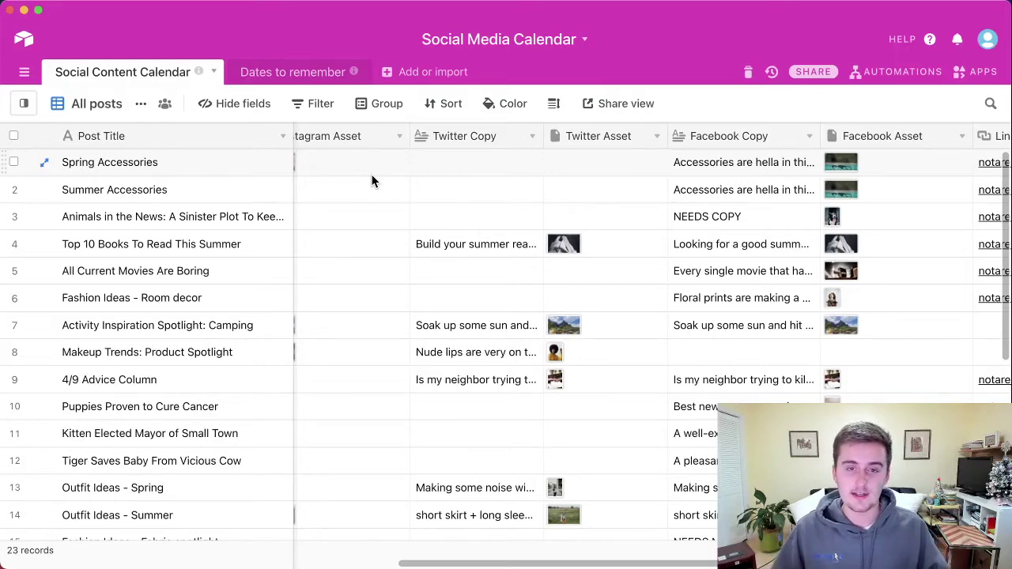
Open the Project tracker base, read through its base description and close the description.
click(30, 42)
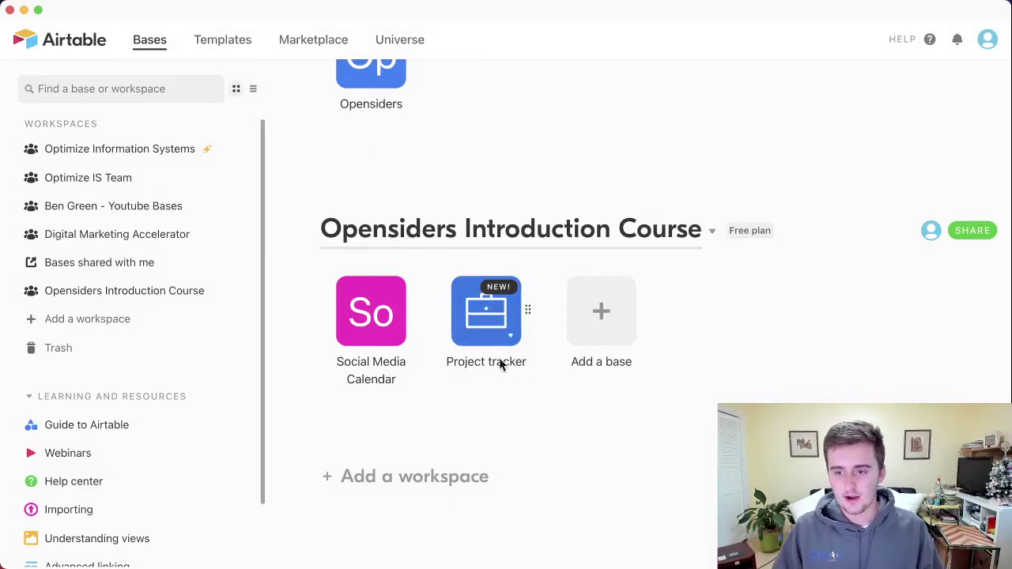
click(464, 310)
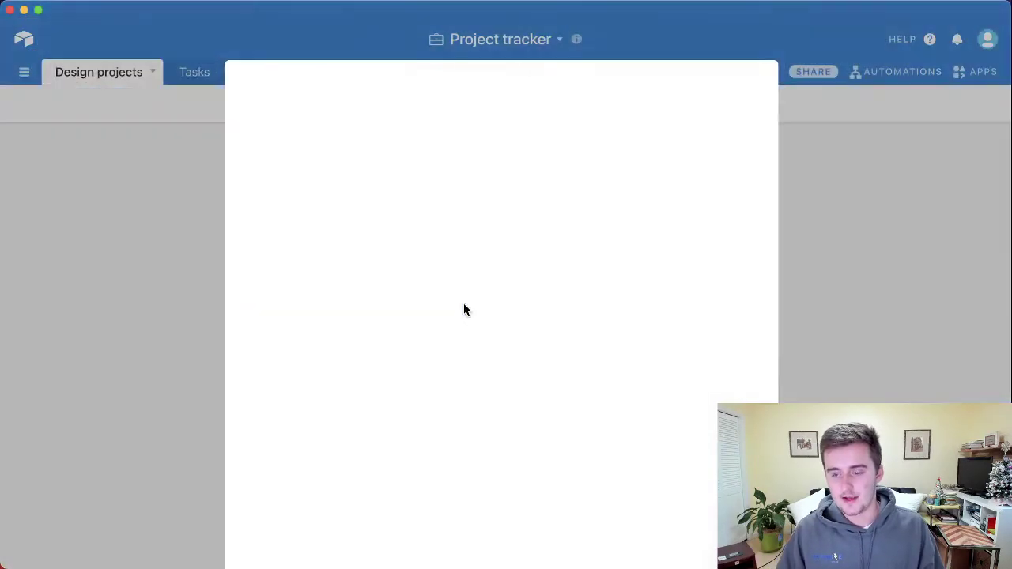
scroll(463, 280, down, 2)
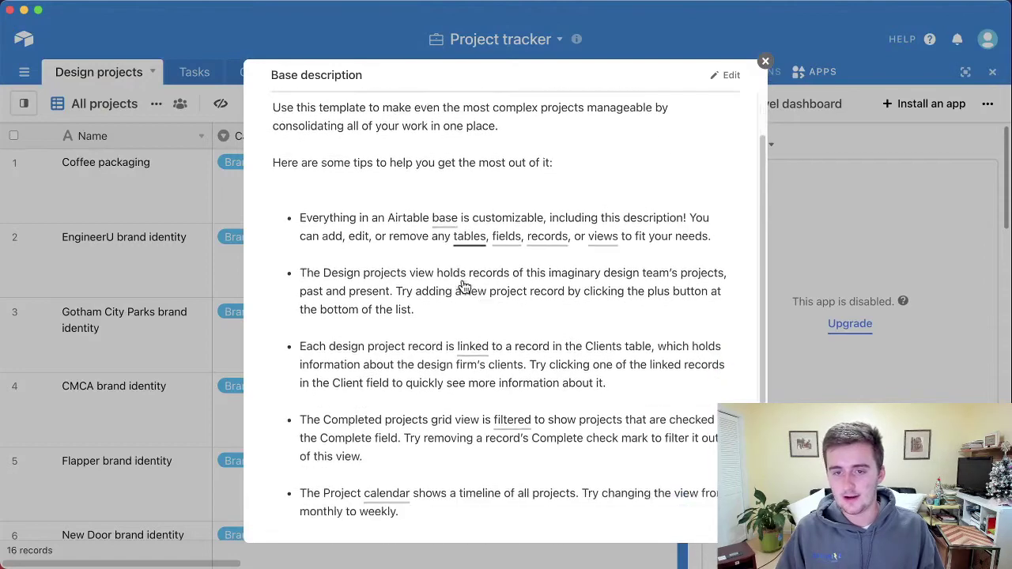
scroll(464, 286, down, 5)
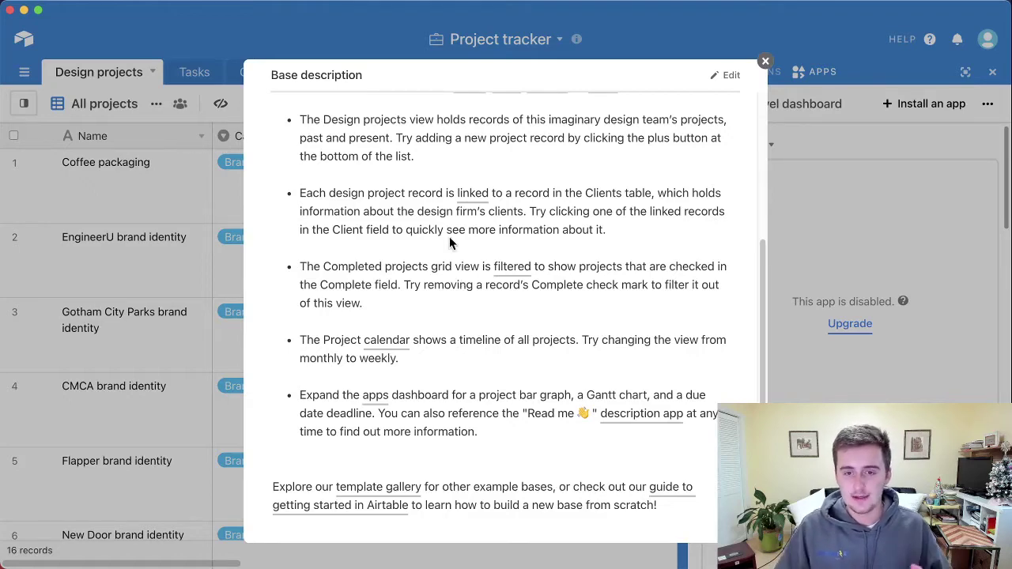
scroll(453, 245, up, 5)
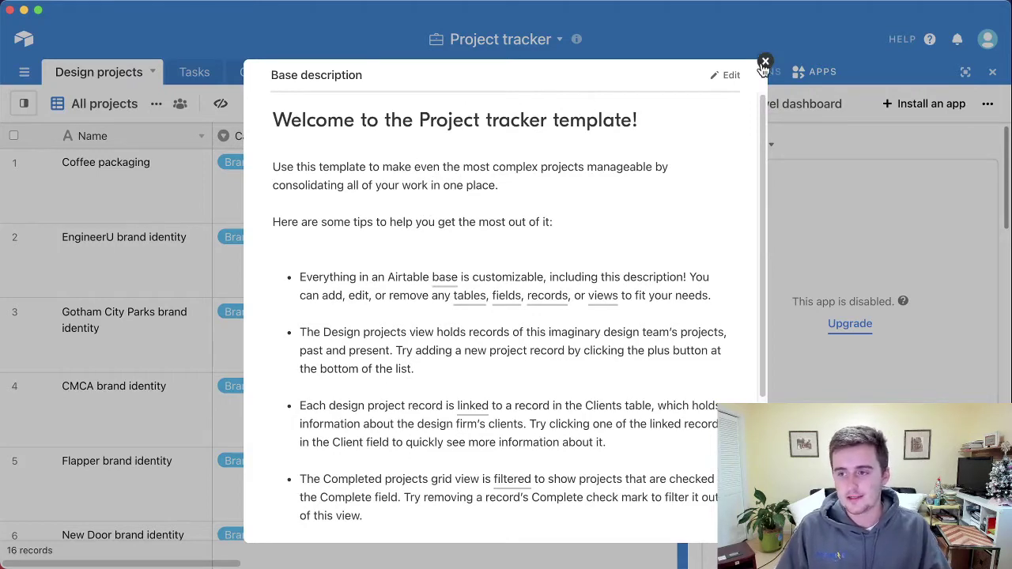
scroll(722, 224, down, 5)
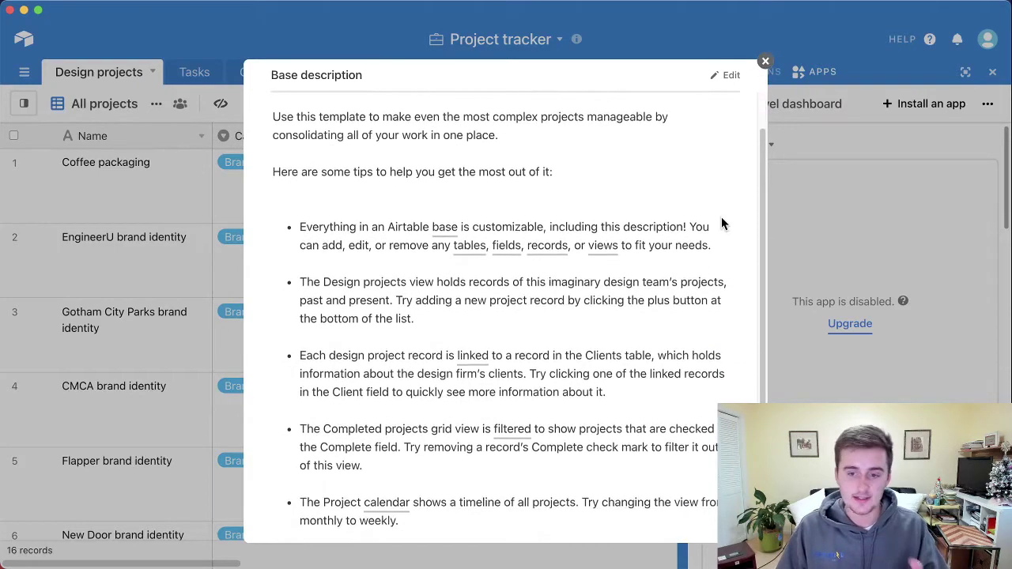
scroll(722, 223, down, 1)
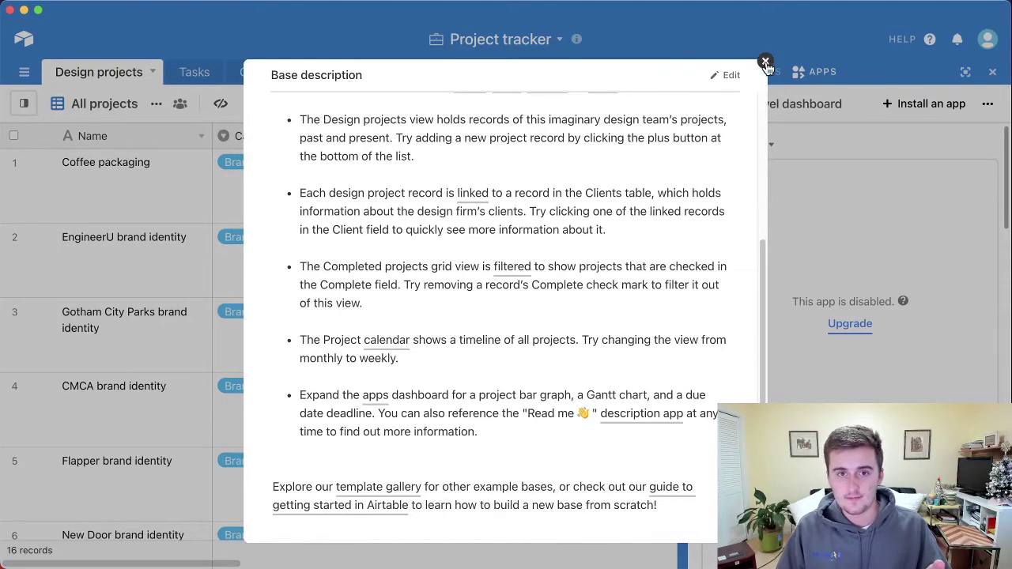
click(766, 63)
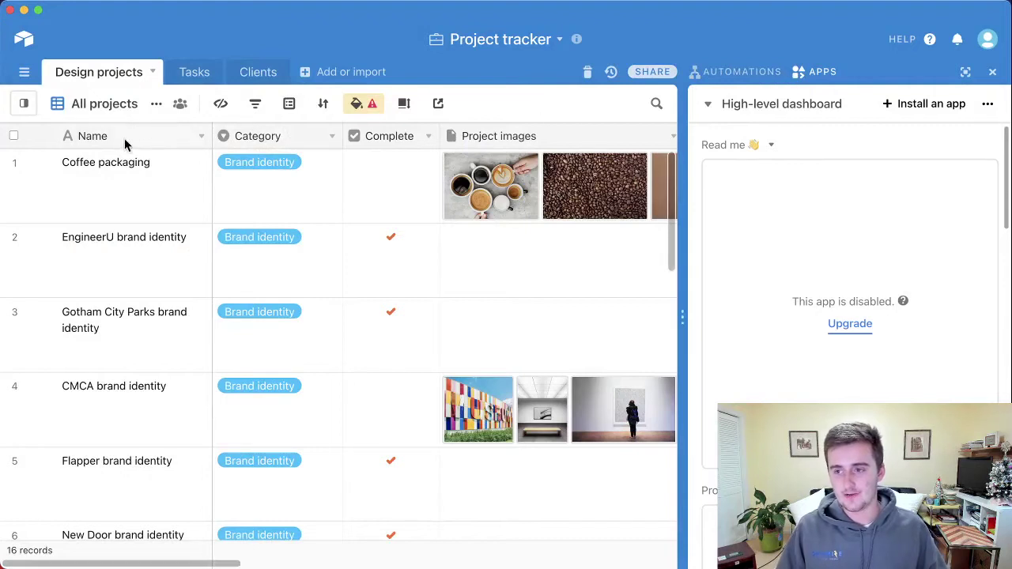
Hide the apps dashboard, then open the Clients table and select the Rhode Island Technology Institute (RITI) record.
click(994, 76)
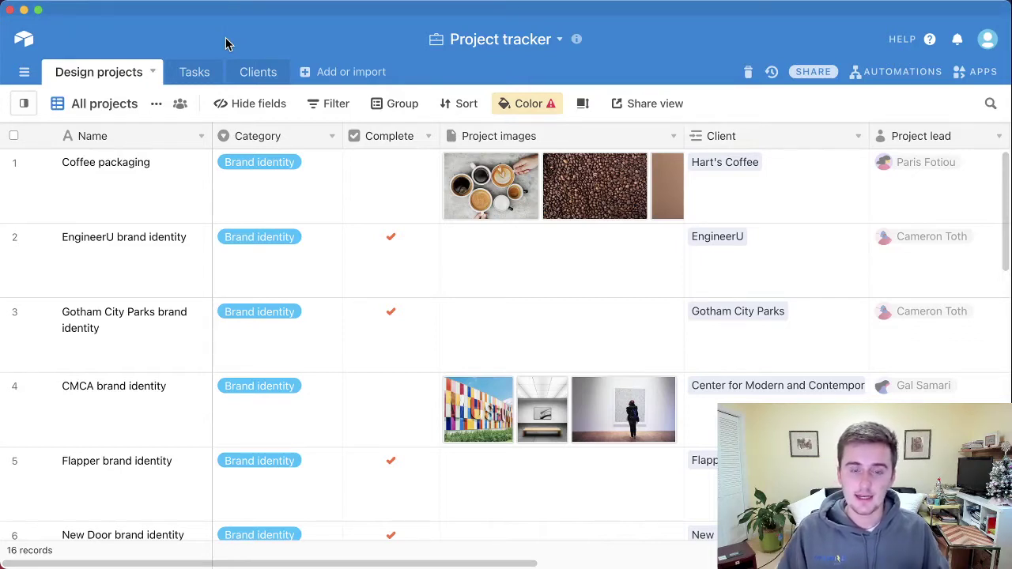
click(253, 75)
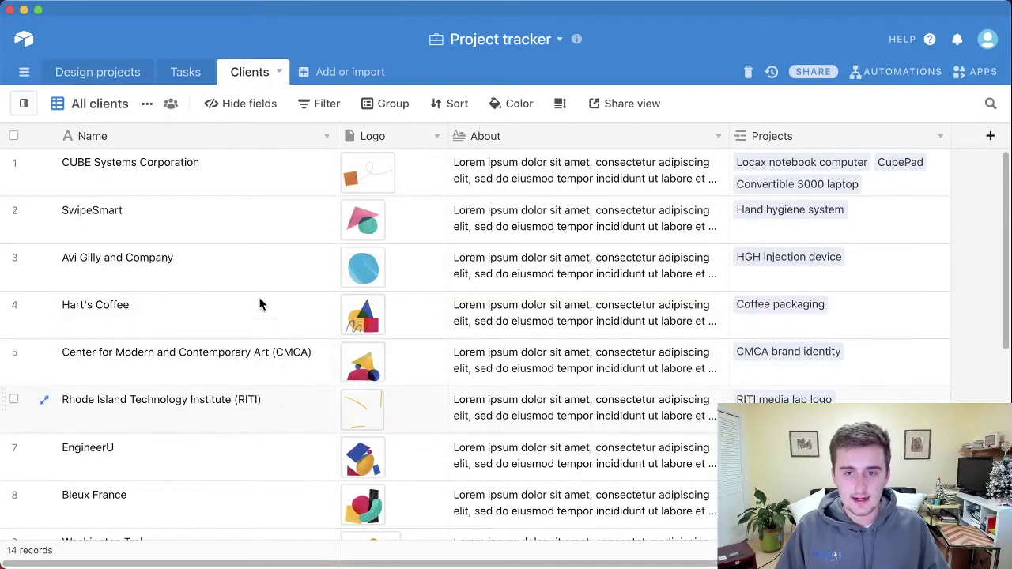
scroll(275, 386, down, 1)
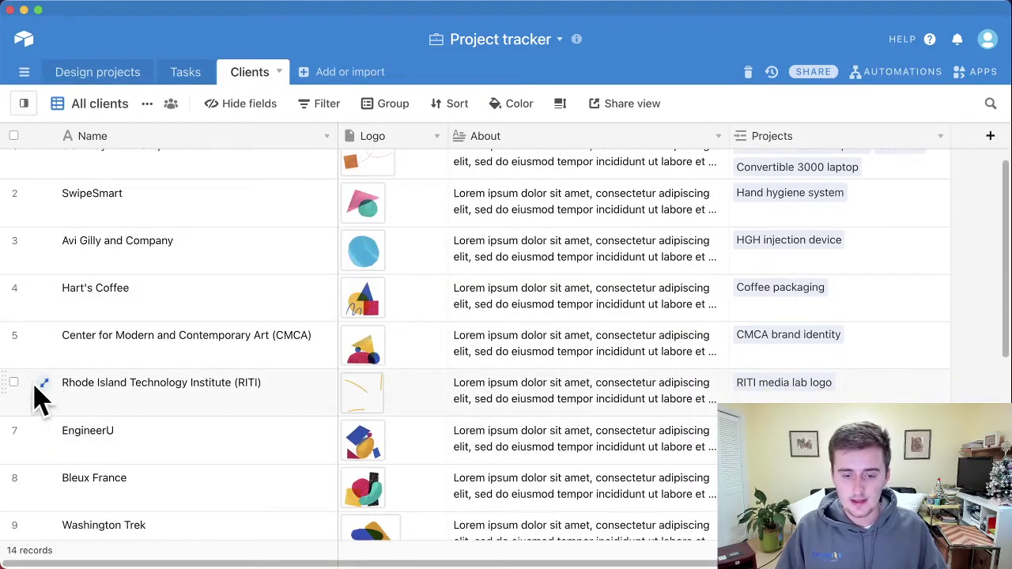
click(14, 383)
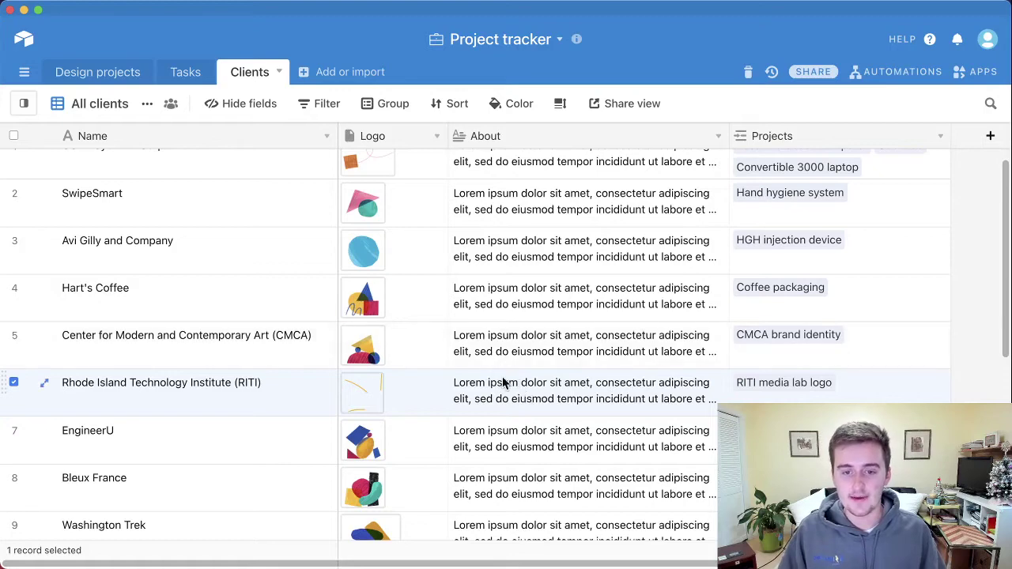
scroll(501, 382, up, 1)
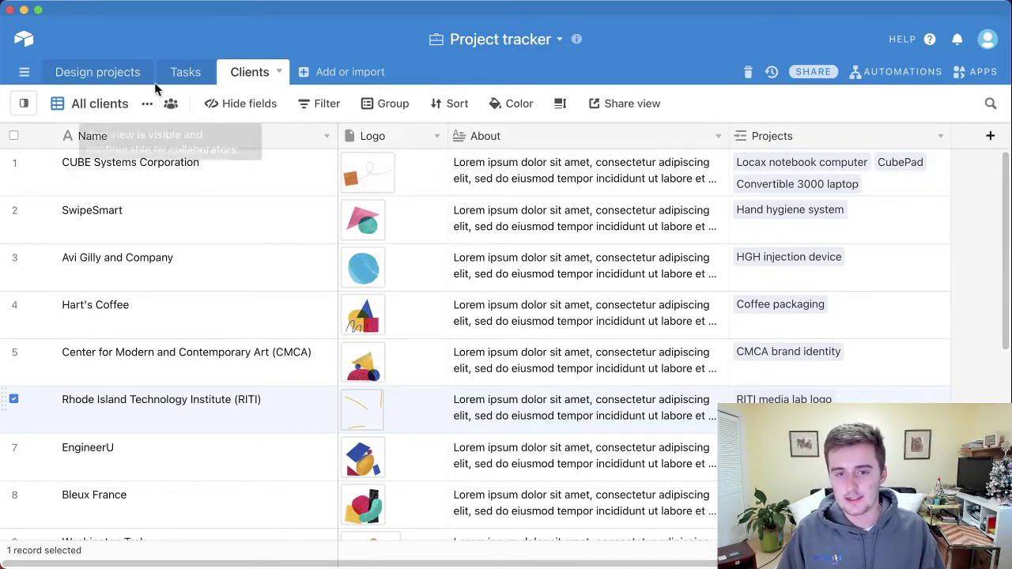
Examine the fields of the Design projects table across its full width.
click(127, 74)
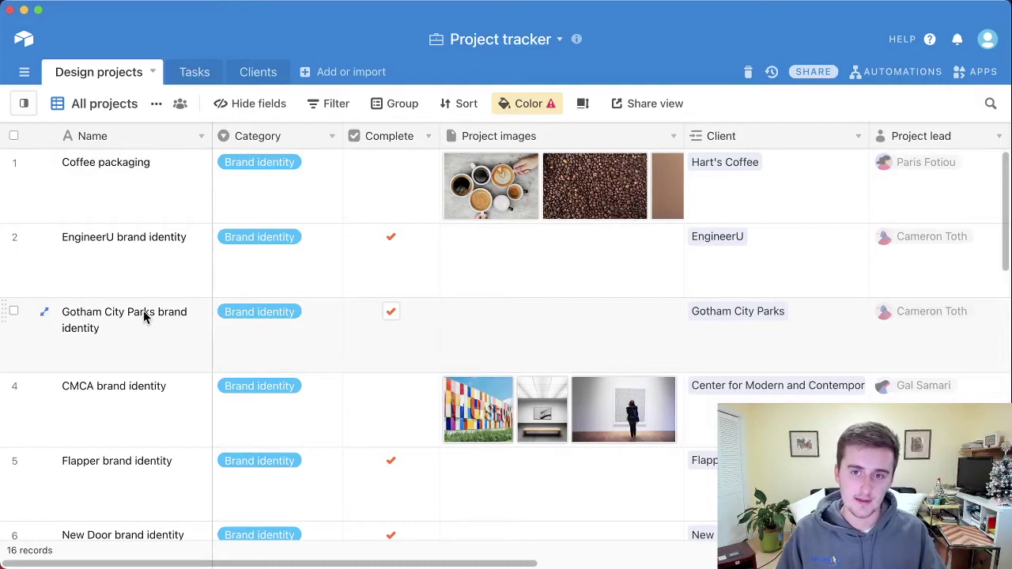
scroll(610, 535, right, 10)
scroll(483, 546, left, 3)
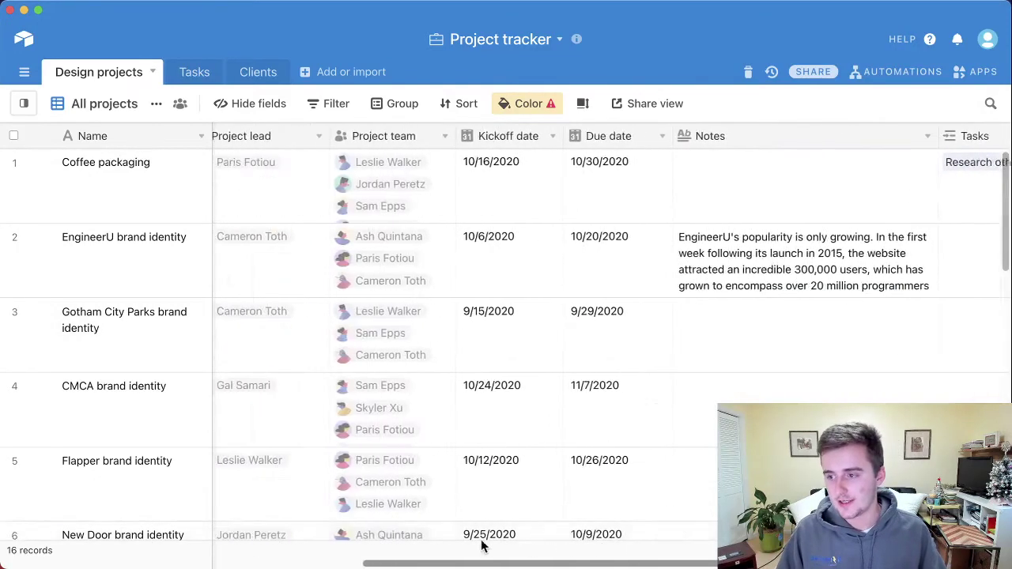
scroll(482, 546, left, 8)
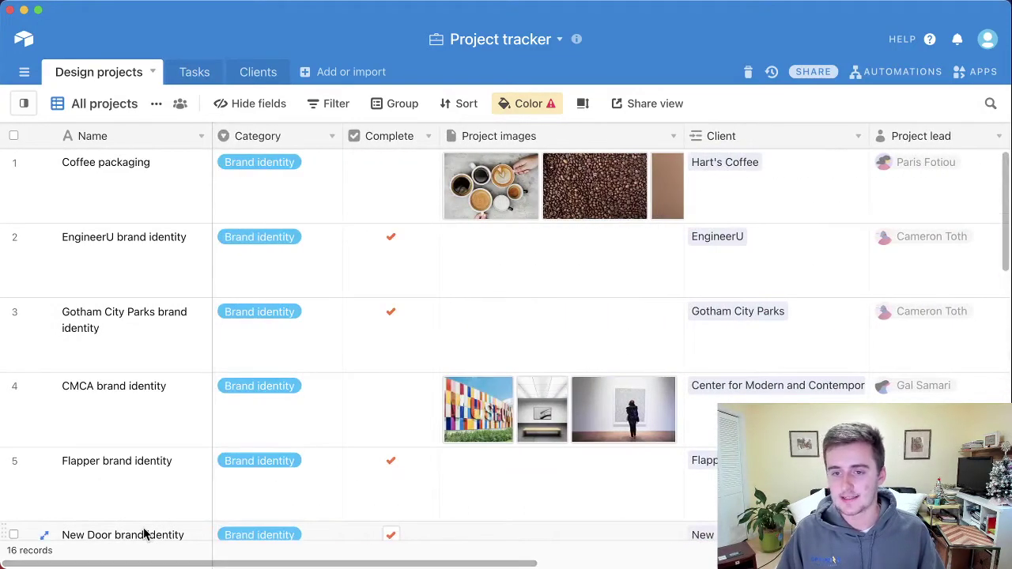
Open the Tasks table and remove the grouping by Design project from the All tasks view.
click(204, 74)
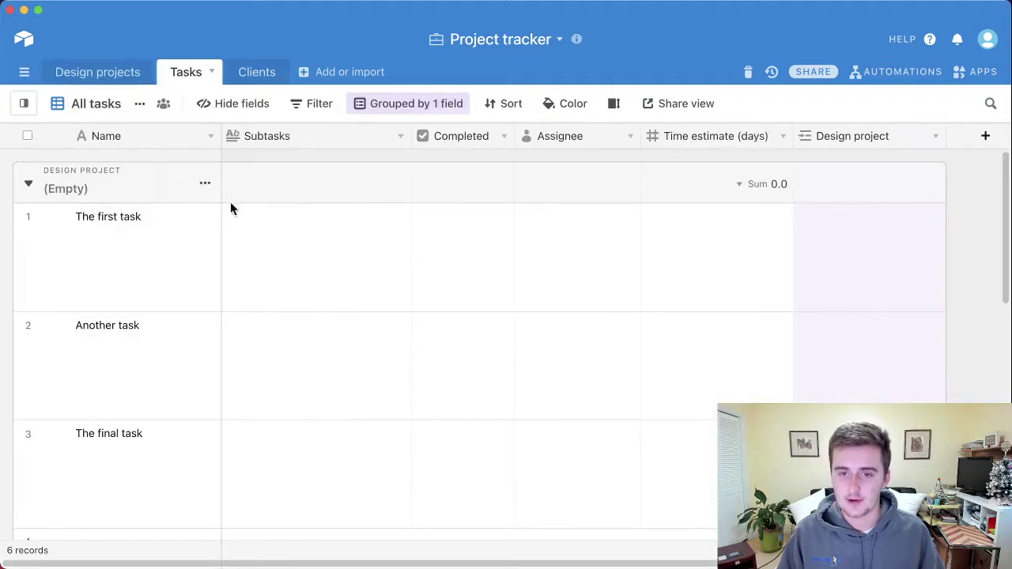
scroll(251, 235, down, 5)
scroll(252, 235, down, 3)
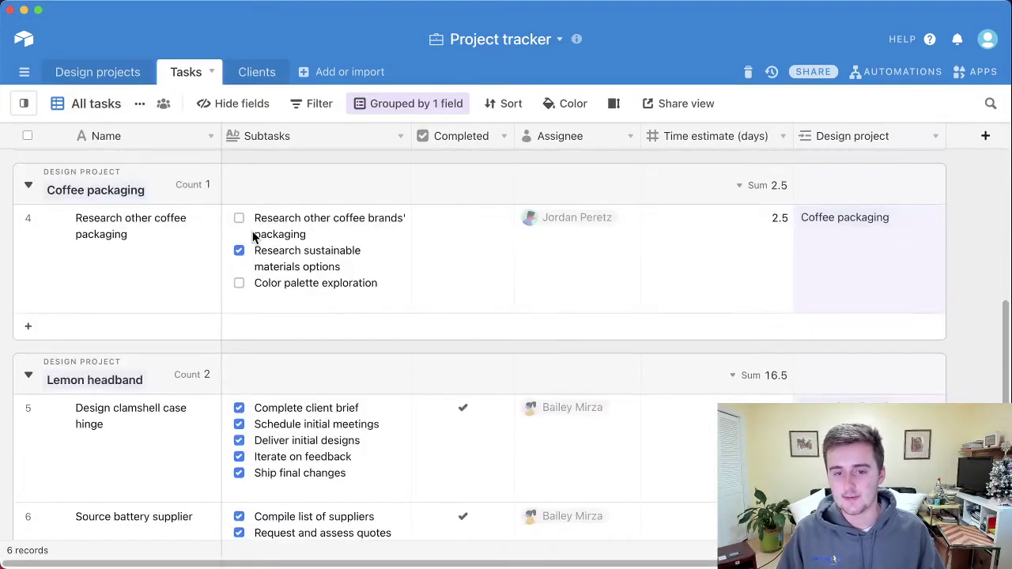
click(399, 111)
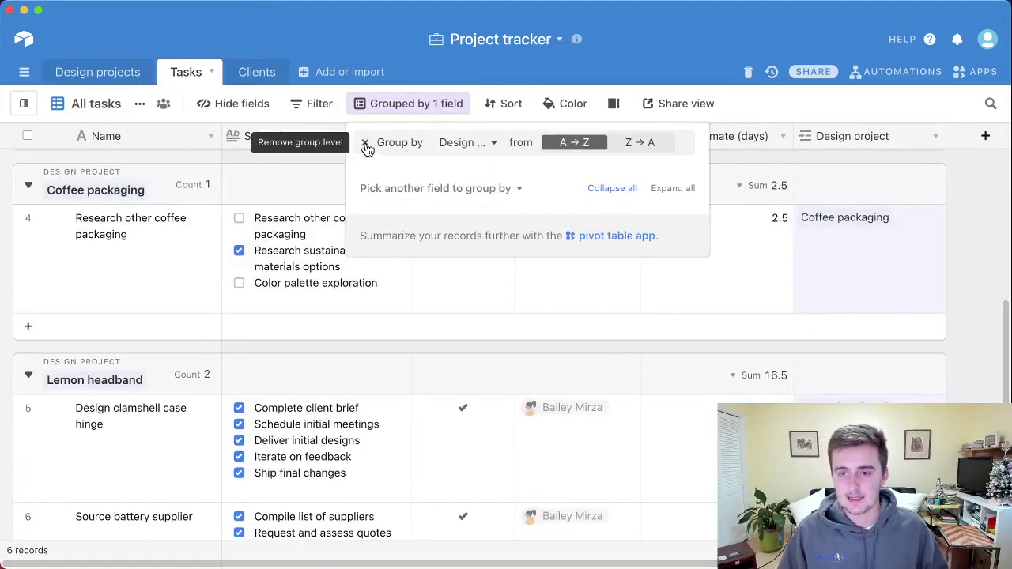
click(367, 150)
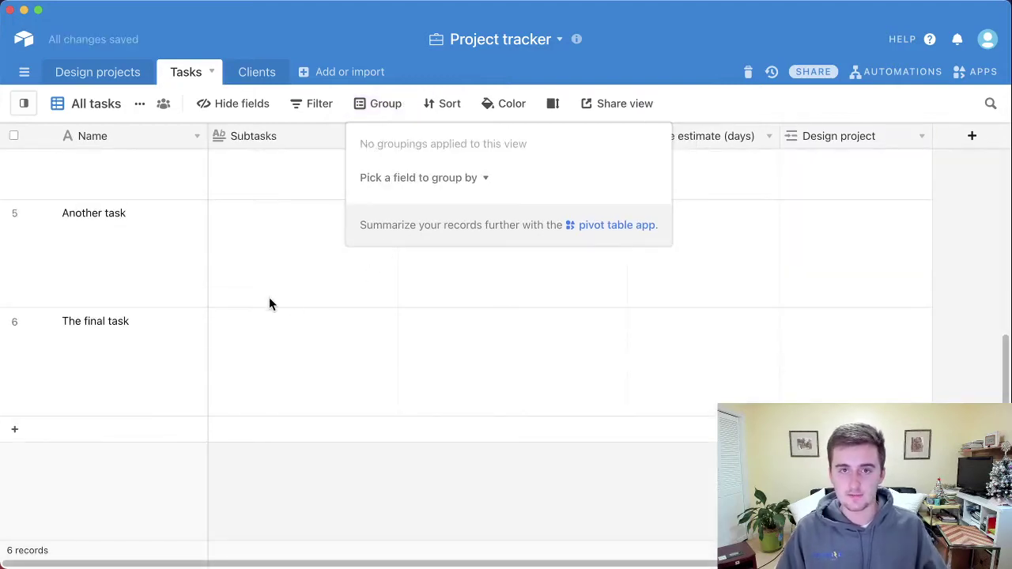
click(269, 304)
scroll(270, 305, up, 5)
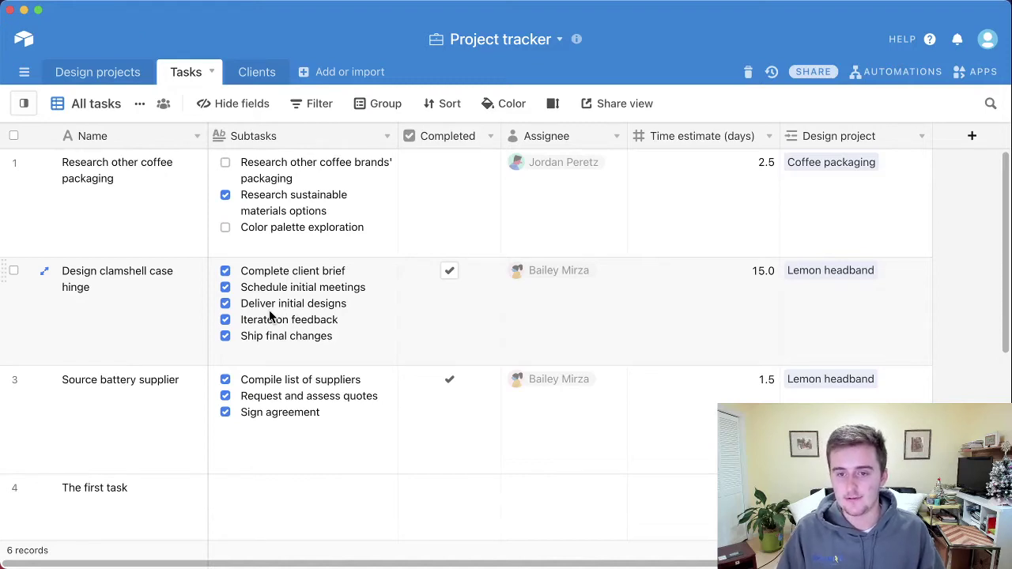
Inspect the Subtasks field's type settings without changing them, and return to the Design projects table.
click(387, 136)
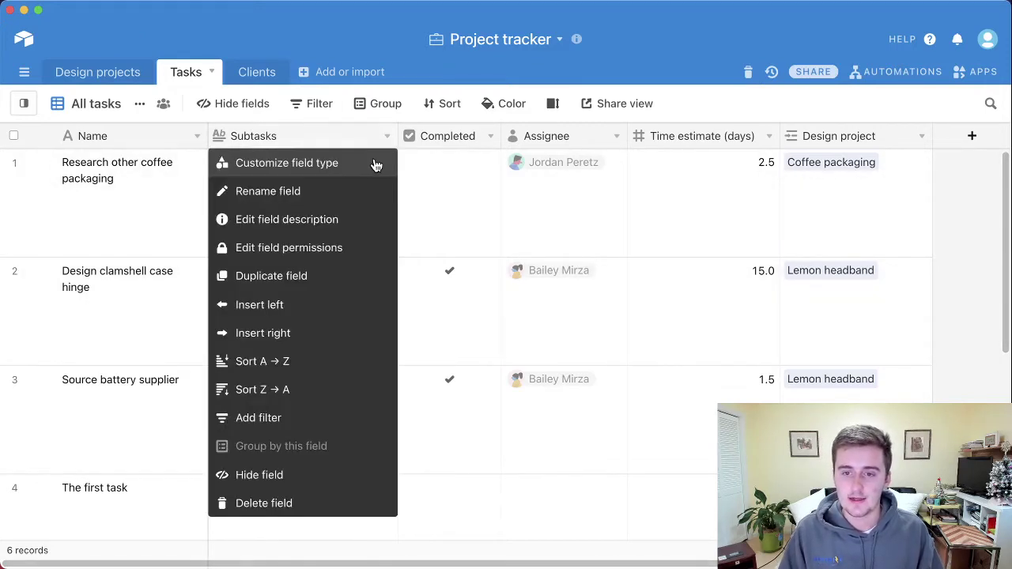
click(375, 165)
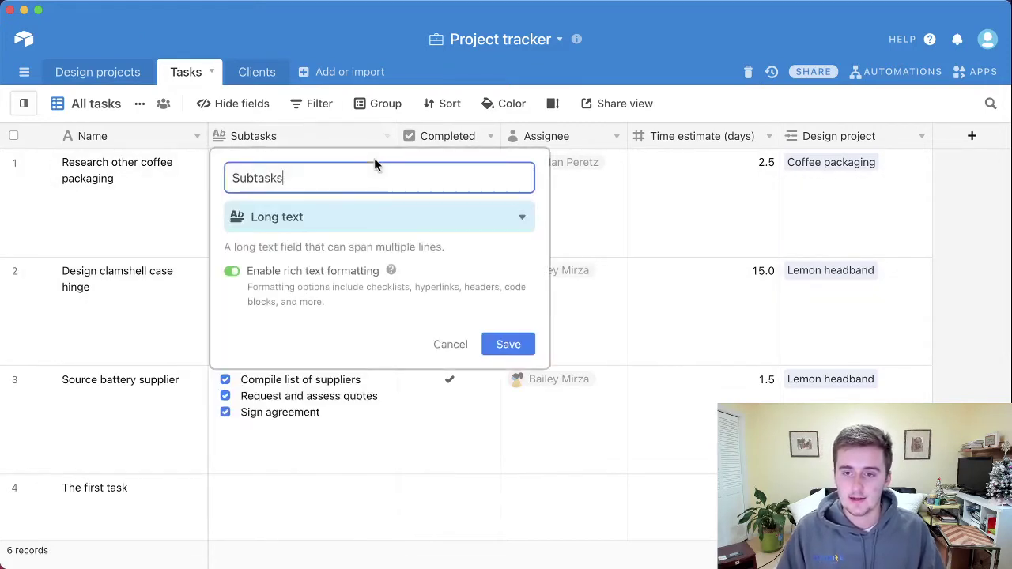
click(451, 345)
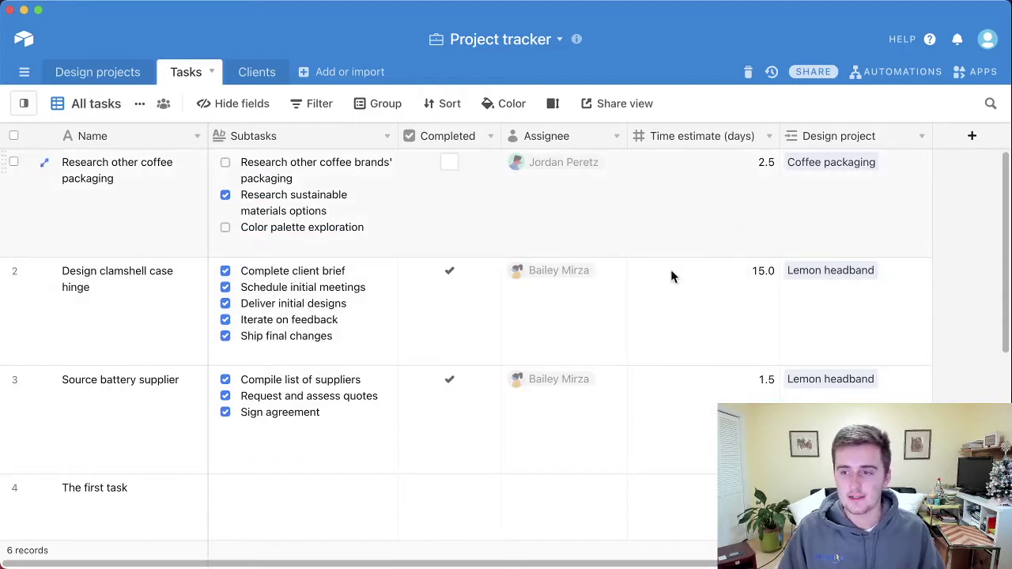
click(119, 77)
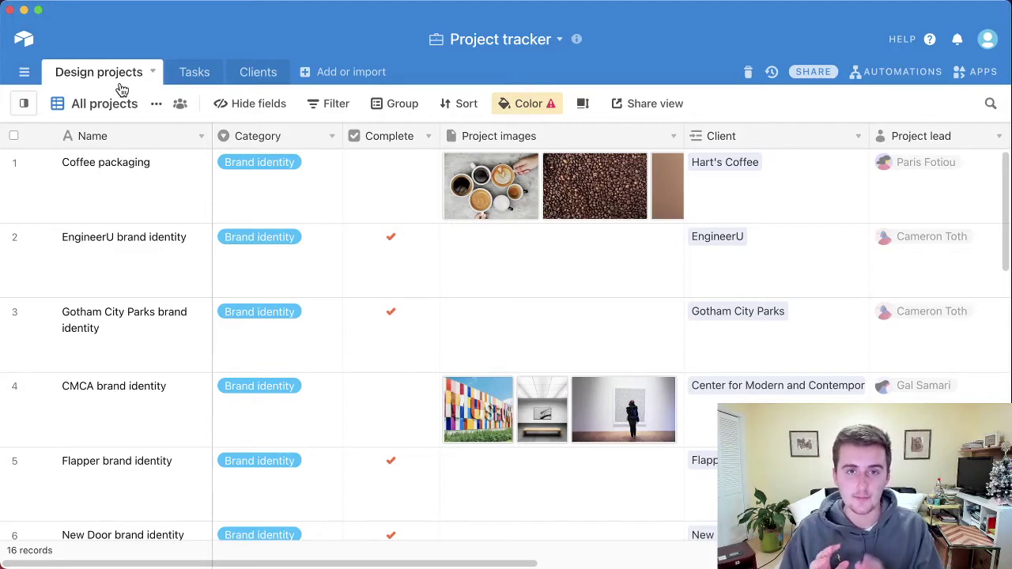
Return to the bases overview, add a base from scratch to the Opensiders Introduction Course workspace, and name it First Base Tutorial.
click(24, 38)
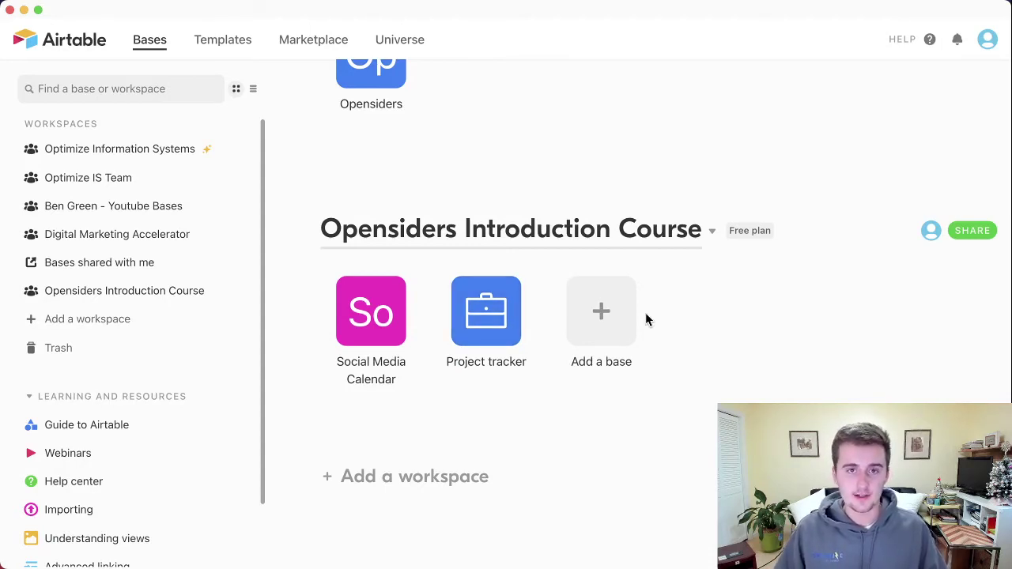
click(616, 318)
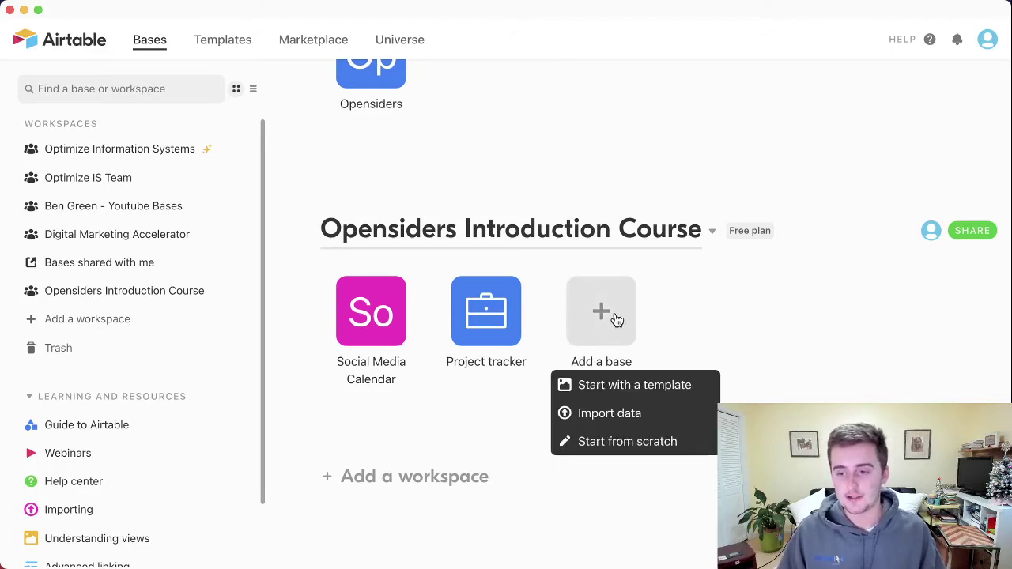
click(592, 445)
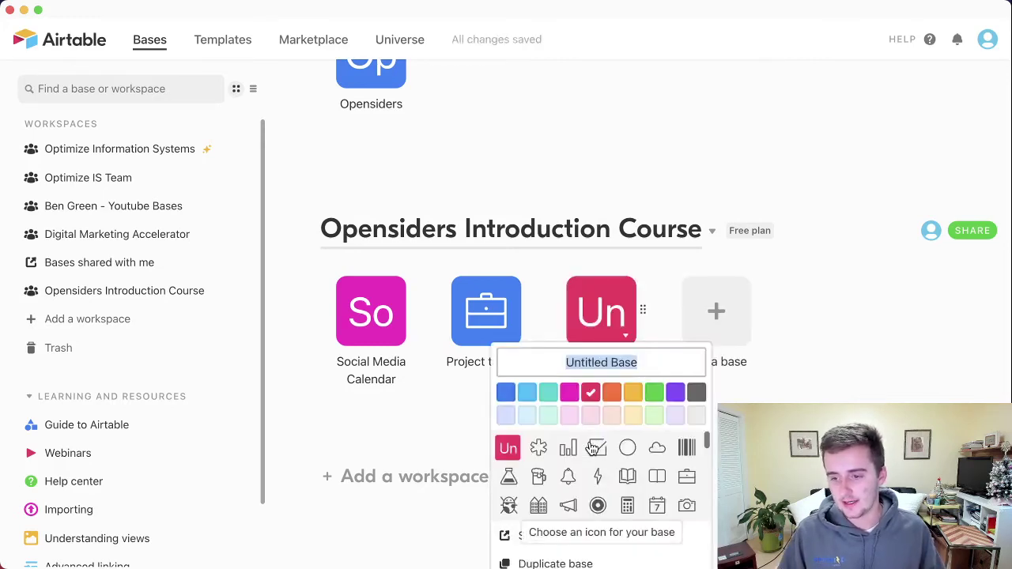
text(Fi)
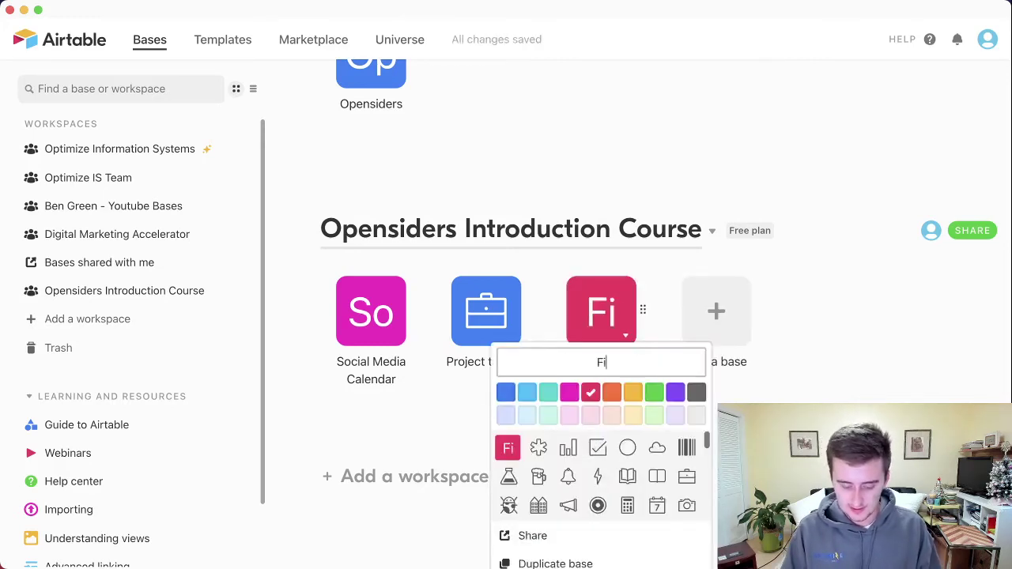
text(rst Base tut)
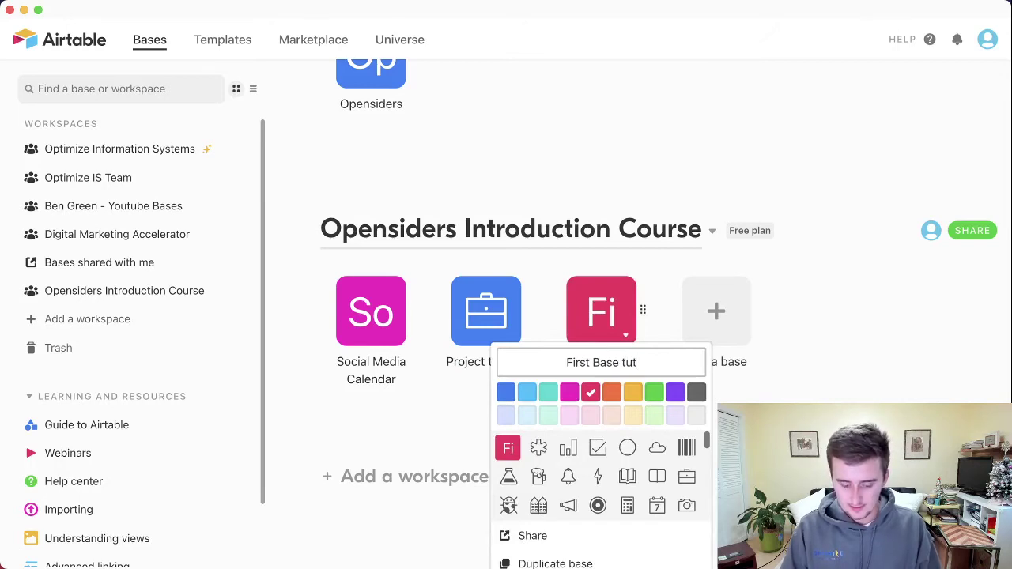
key(BackSpace)
key(BackSpace)
key(BackSpace)
text(Tutor)
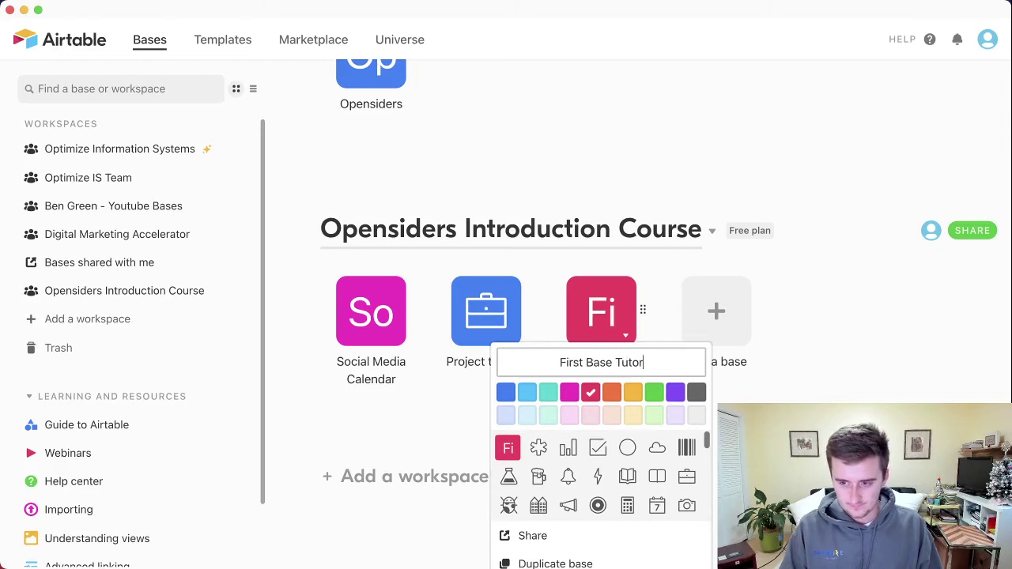
text(ial)
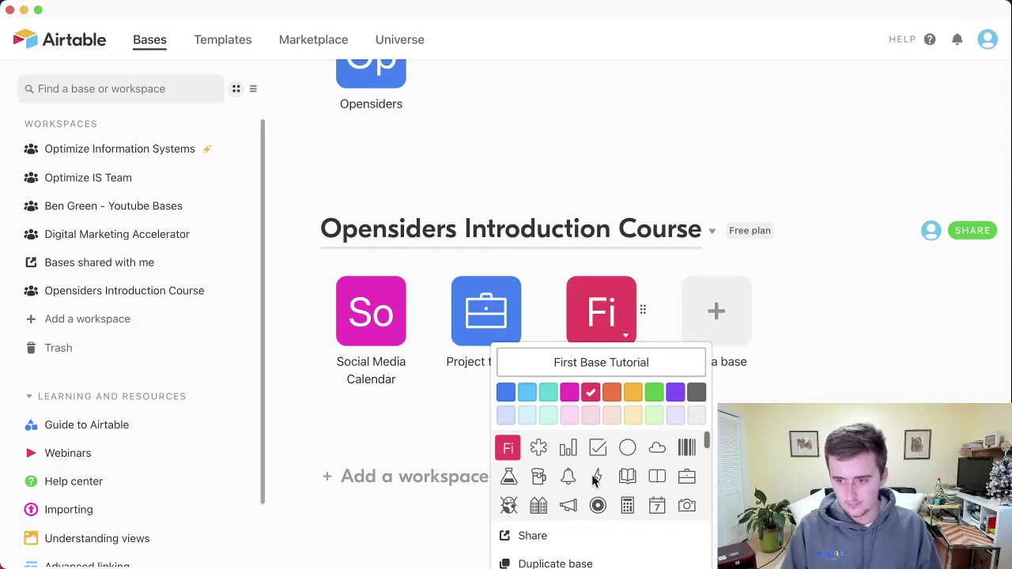
Give the First Base Tutorial base a blue colour and a lightning bolt icon, and open the base.
click(633, 390)
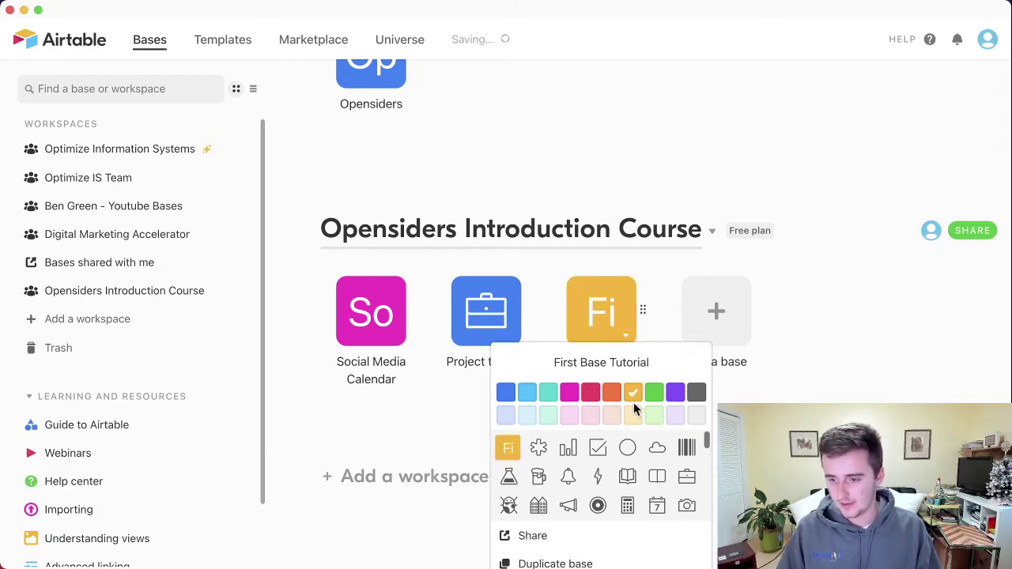
click(675, 392)
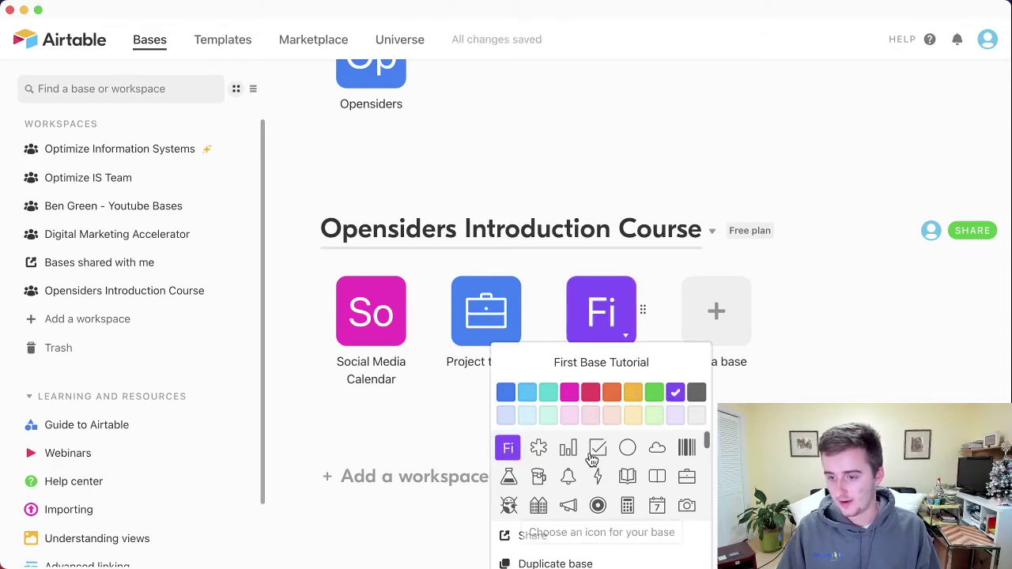
click(506, 391)
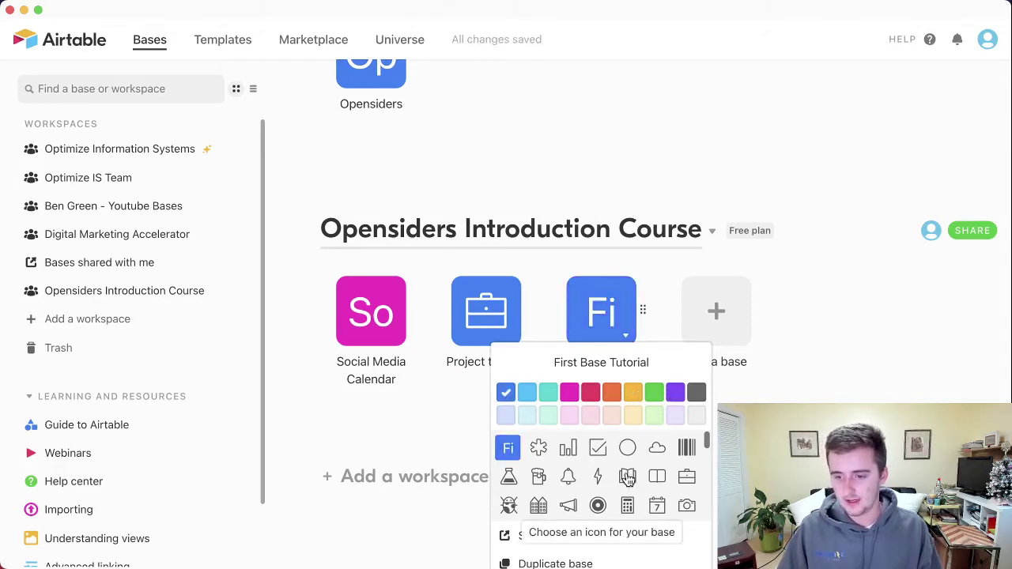
click(601, 478)
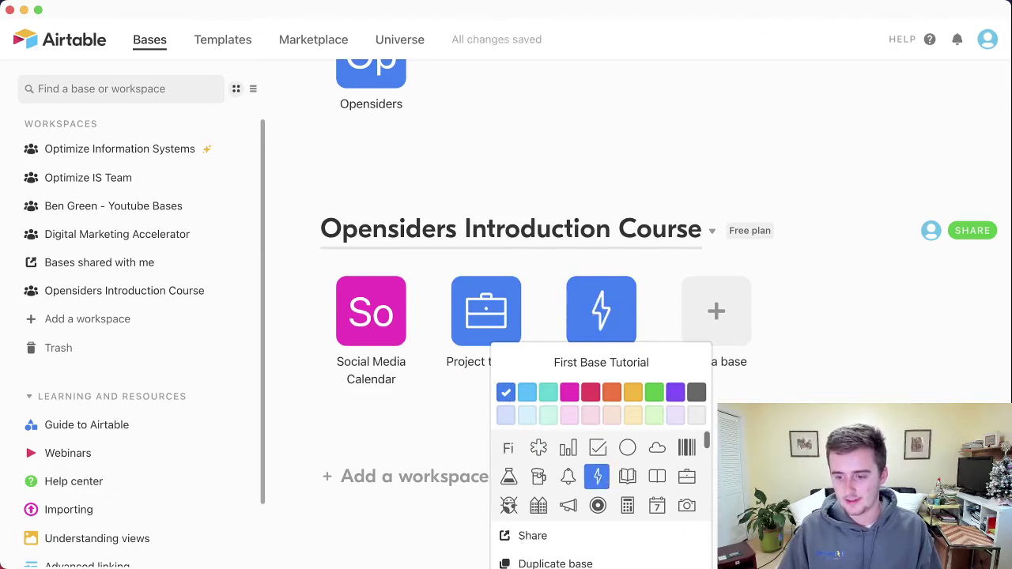
scroll(601, 475, down, 5)
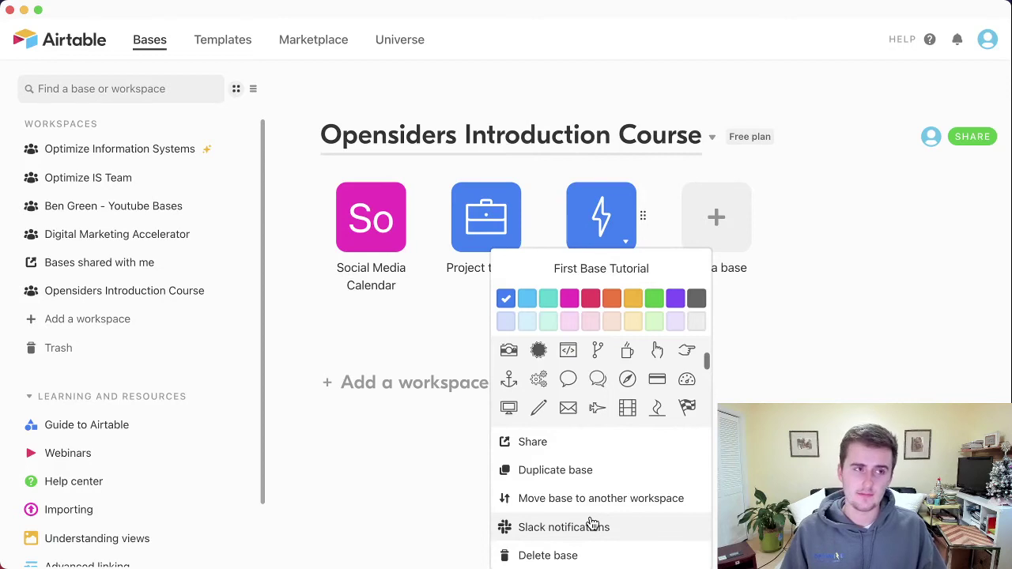
click(429, 307)
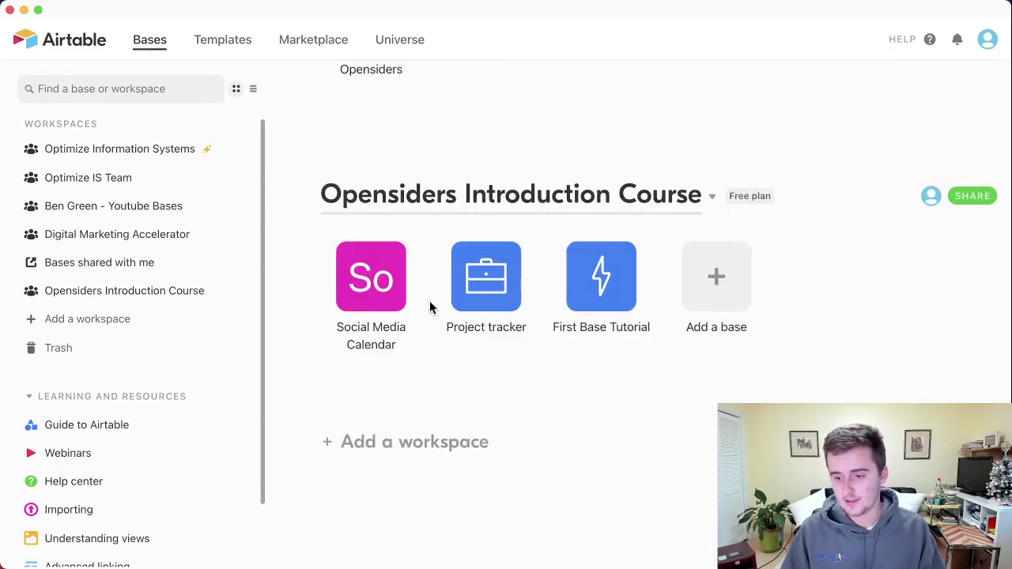
click(601, 276)
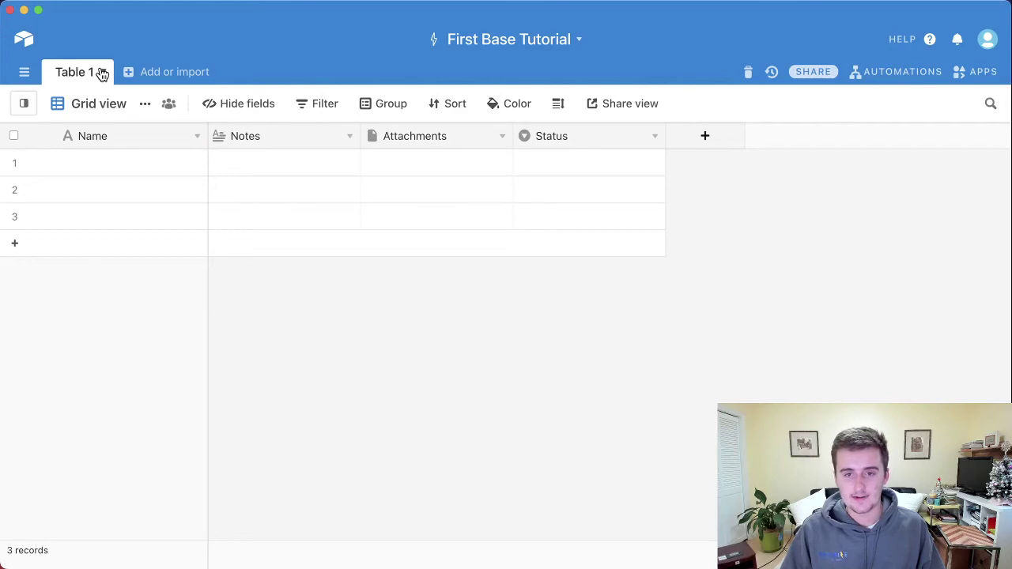
Look through the field types available for the primary Name field in Table 1 without changing it.
click(108, 139)
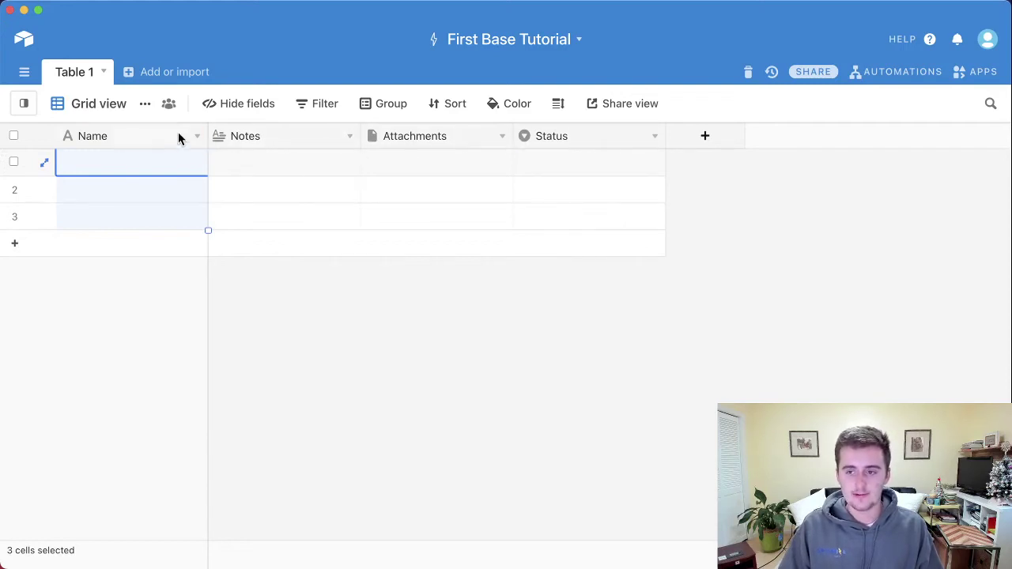
click(198, 139)
click(185, 171)
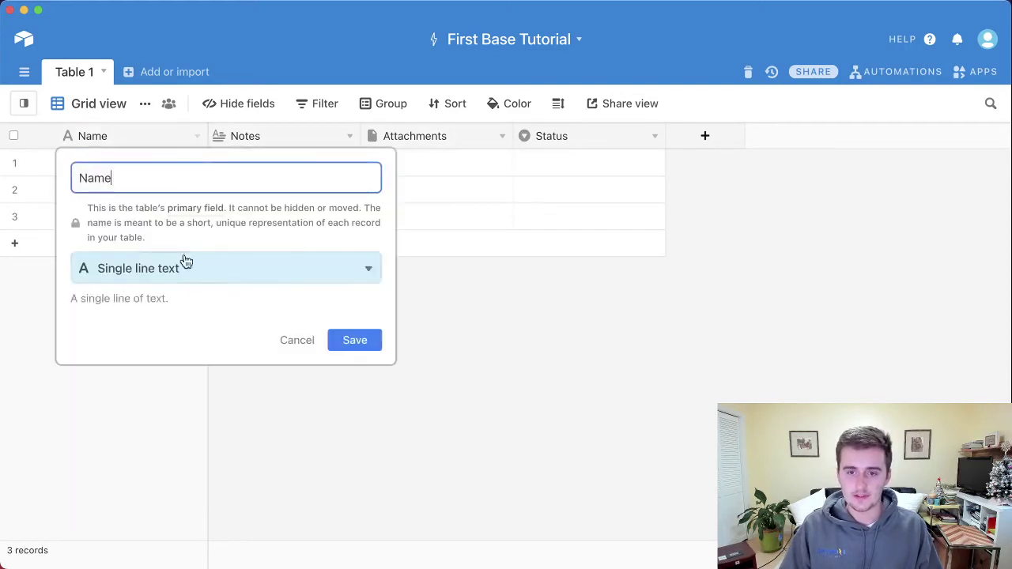
click(181, 268)
scroll(180, 345, down, 3)
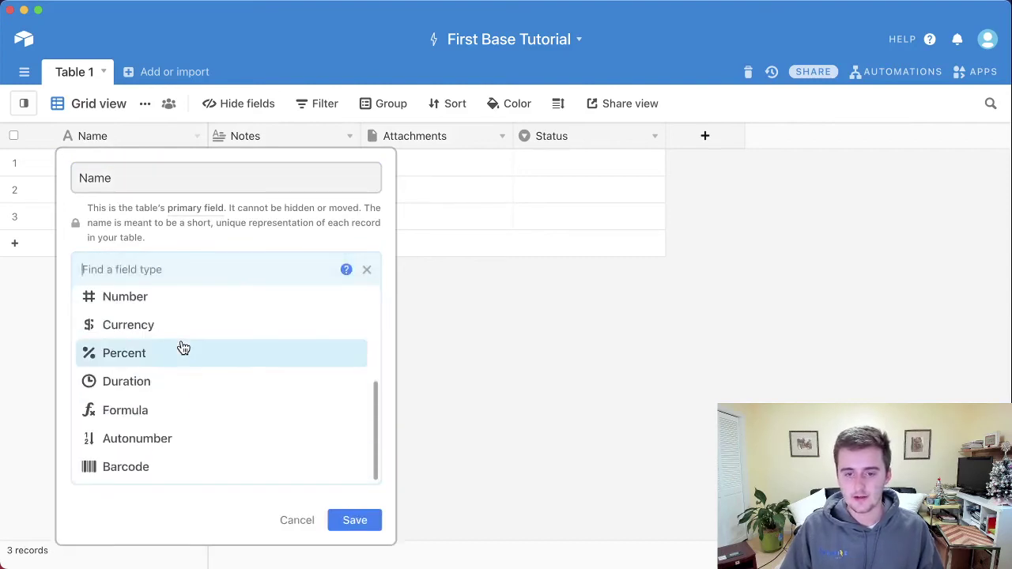
click(301, 520)
click(129, 158)
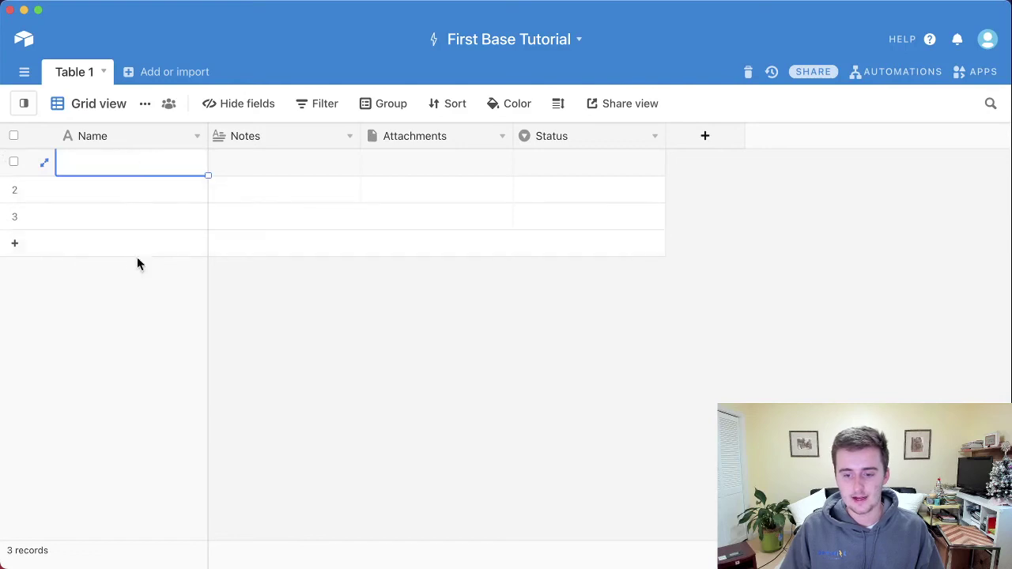
click(283, 196)
click(172, 223)
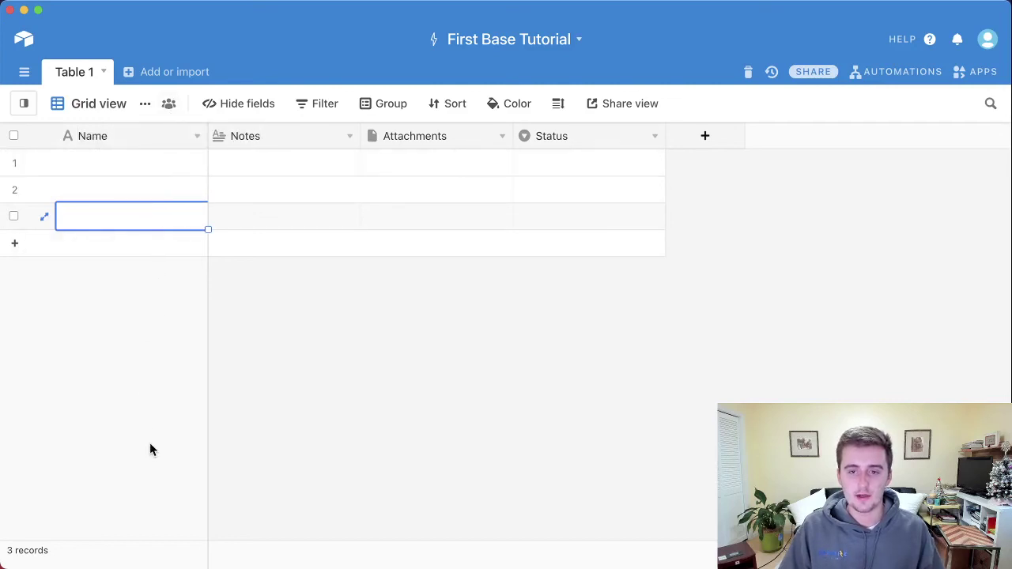
Name the three empty records of Table 1 Video 1, Video 2 and Video 3.
click(179, 166)
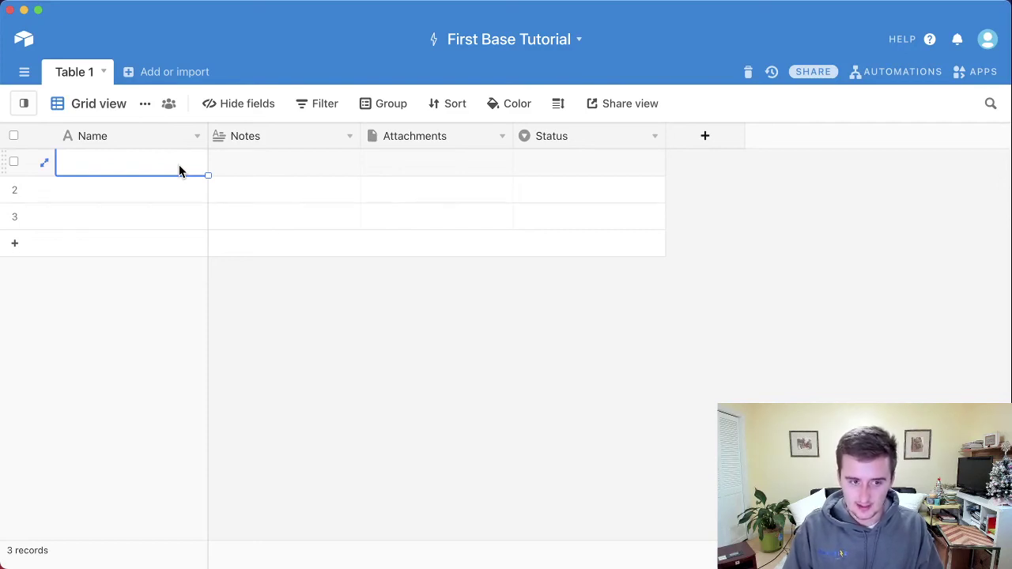
text(Video 1)
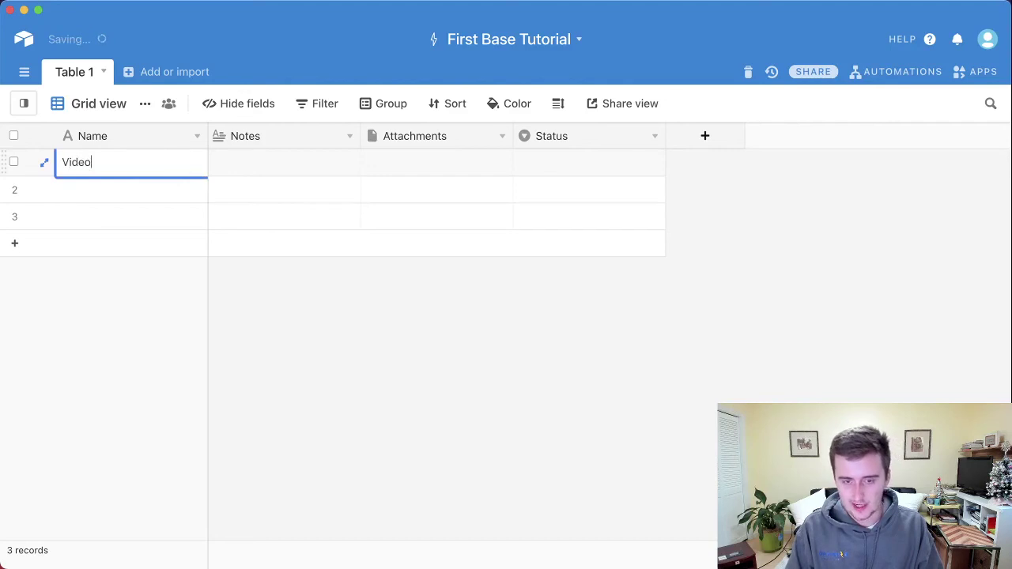
key(Return)
text(Video)
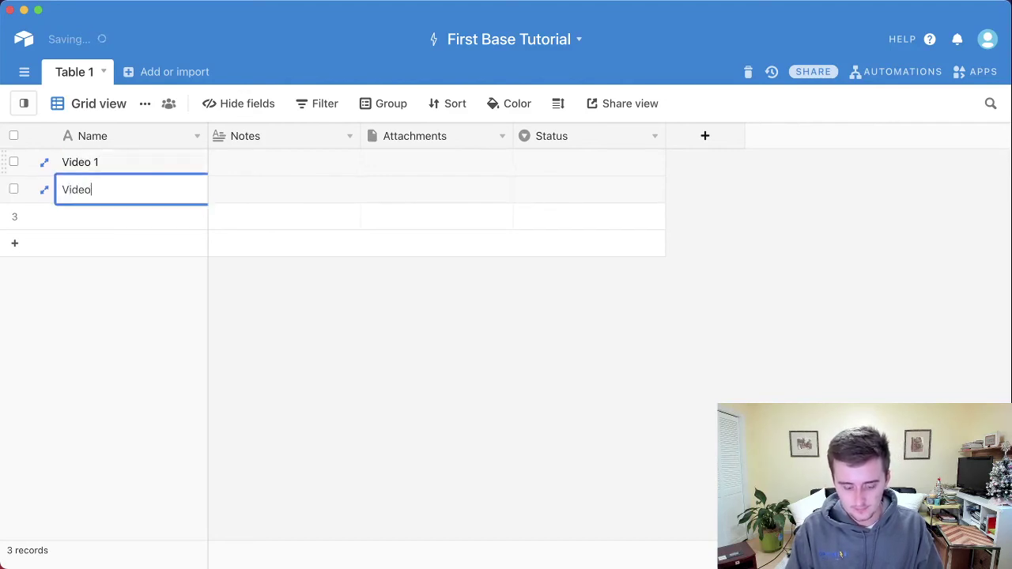
text( 2)
key(Return)
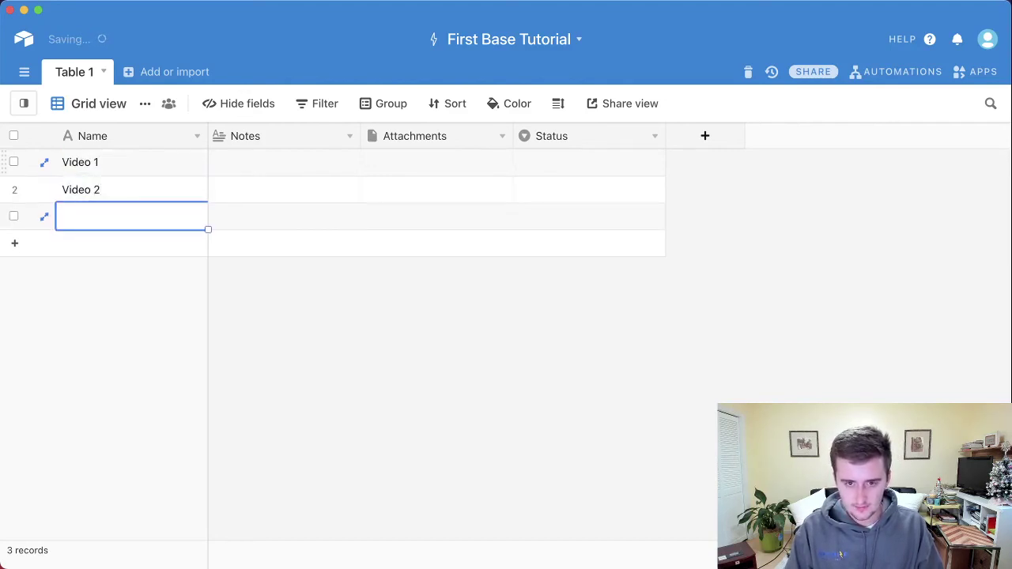
text(Video 3)
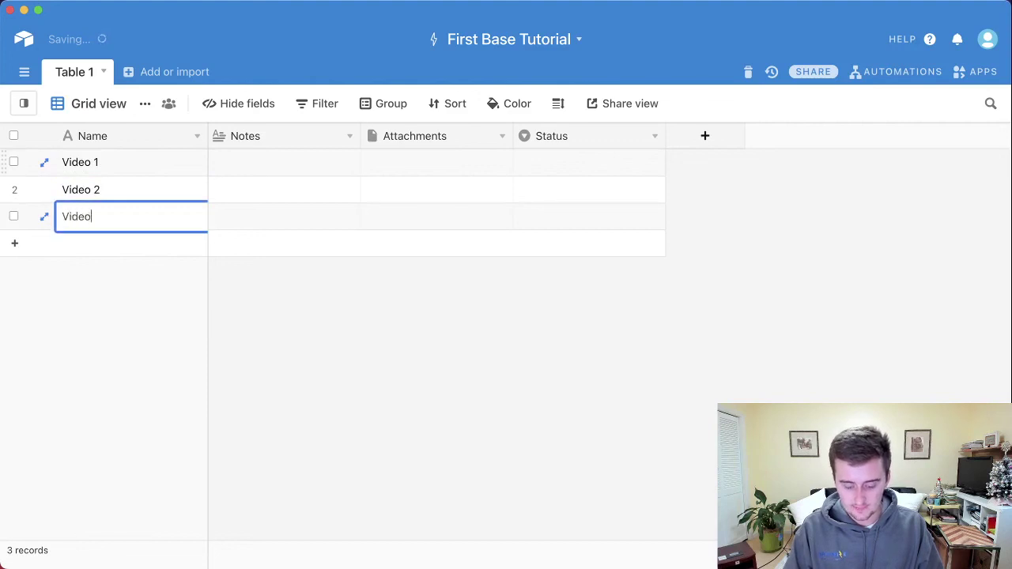
key(Tab)
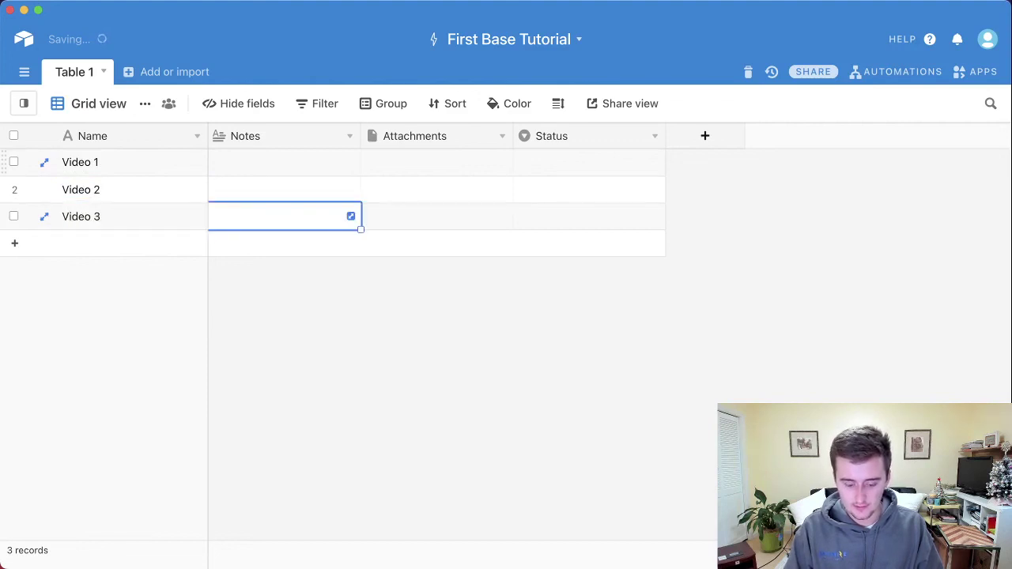
Inspect the Status field's type and its select options without changing them.
click(655, 137)
click(626, 176)
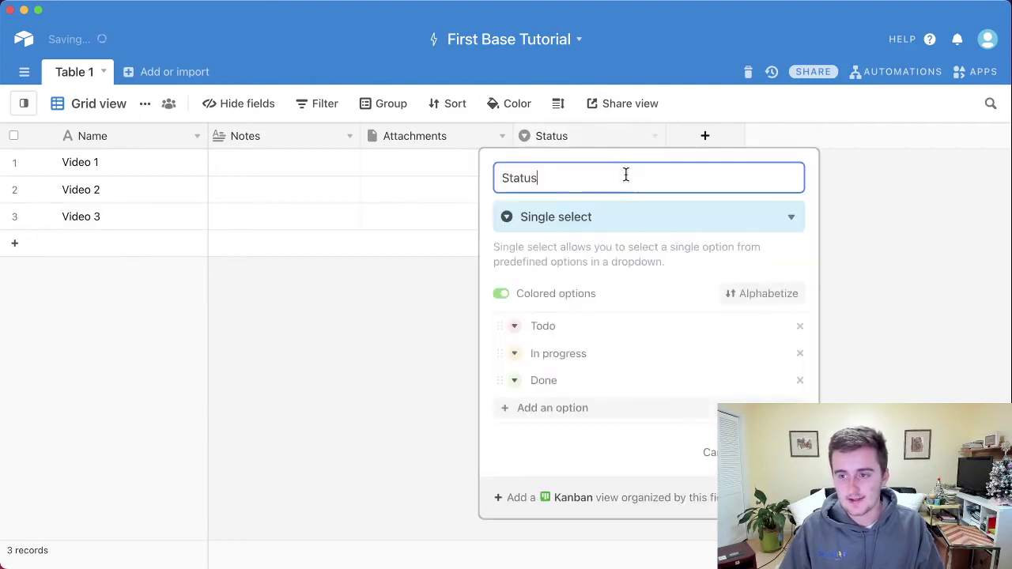
click(433, 353)
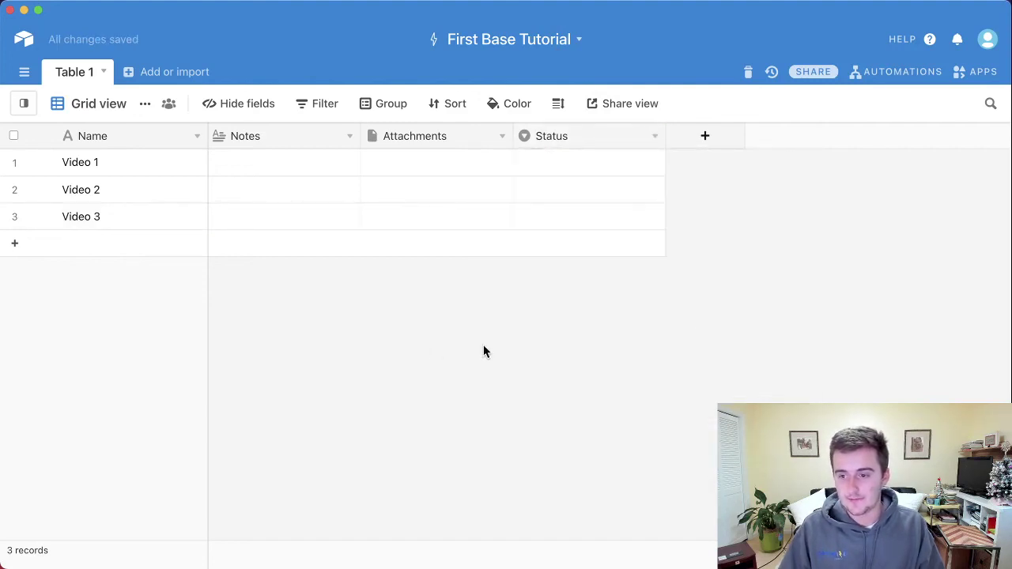
Set the Status of Video 1 and Video 2 to Done and of Video 3 to In progress.
click(578, 166)
click(571, 169)
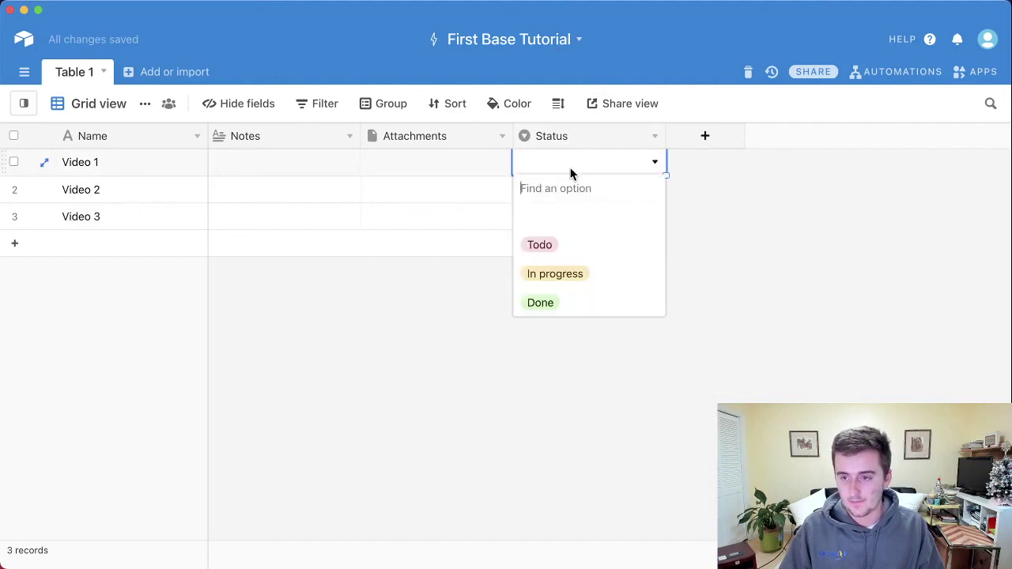
click(545, 307)
click(544, 188)
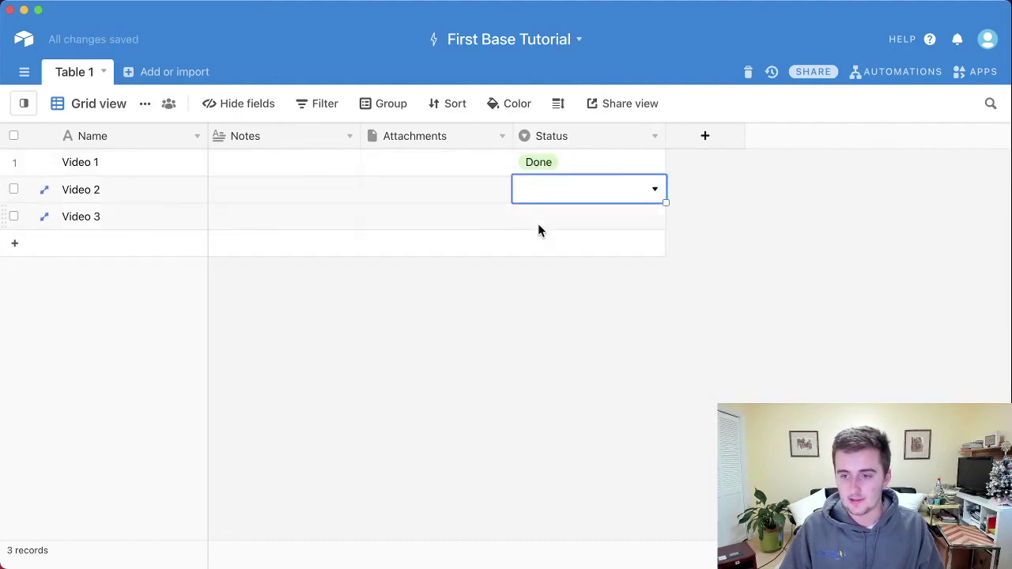
click(543, 189)
click(539, 330)
click(531, 215)
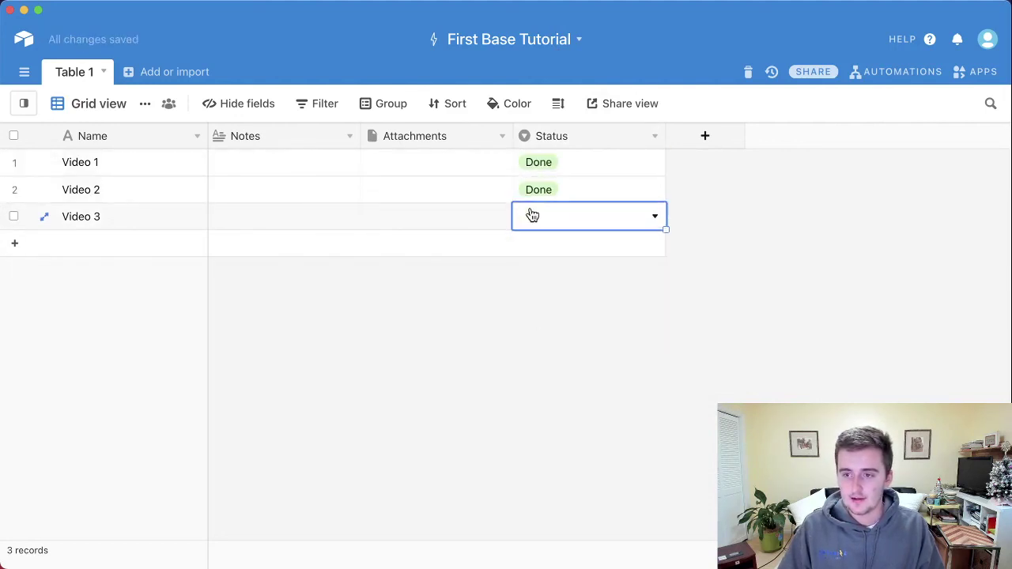
click(531, 221)
click(536, 330)
Add a fourth record named Video 4 and set its Status to Todo.
click(432, 245)
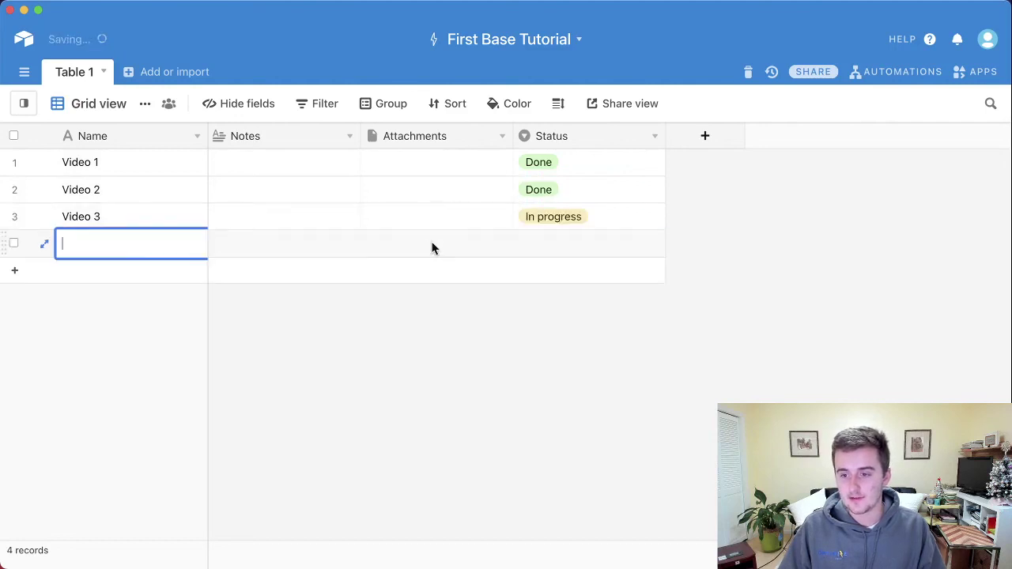
text(Video 4)
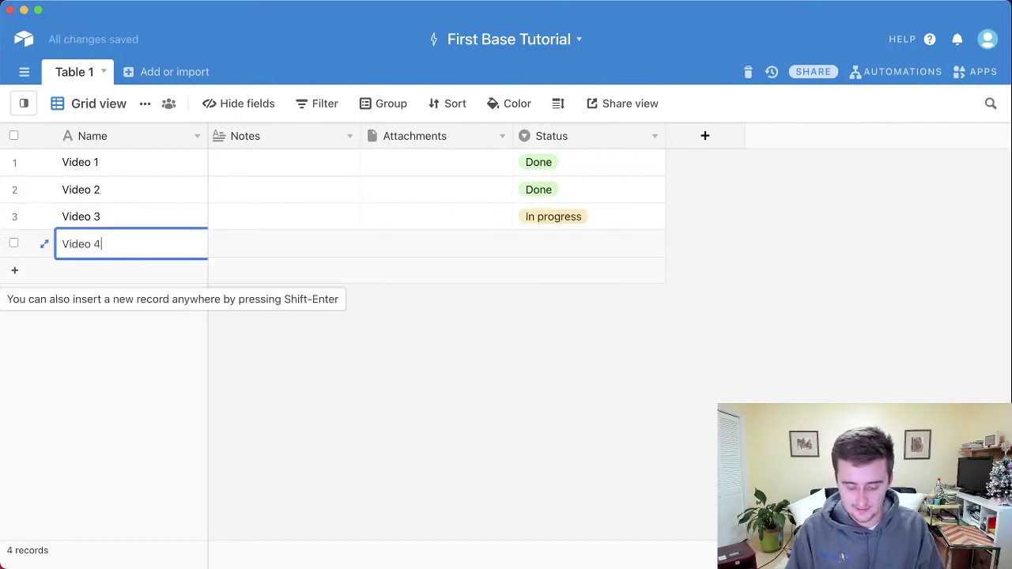
click(553, 242)
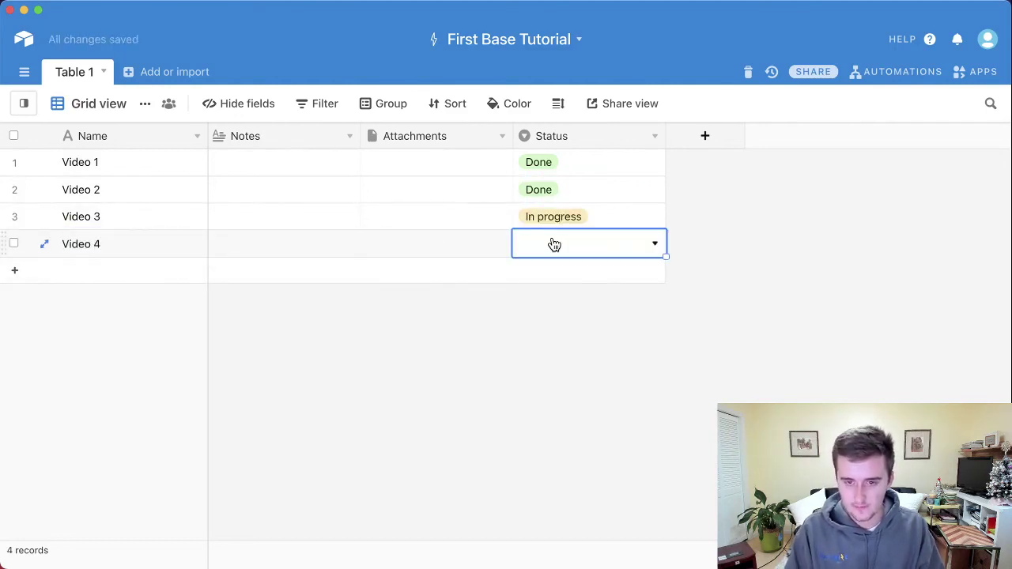
click(553, 243)
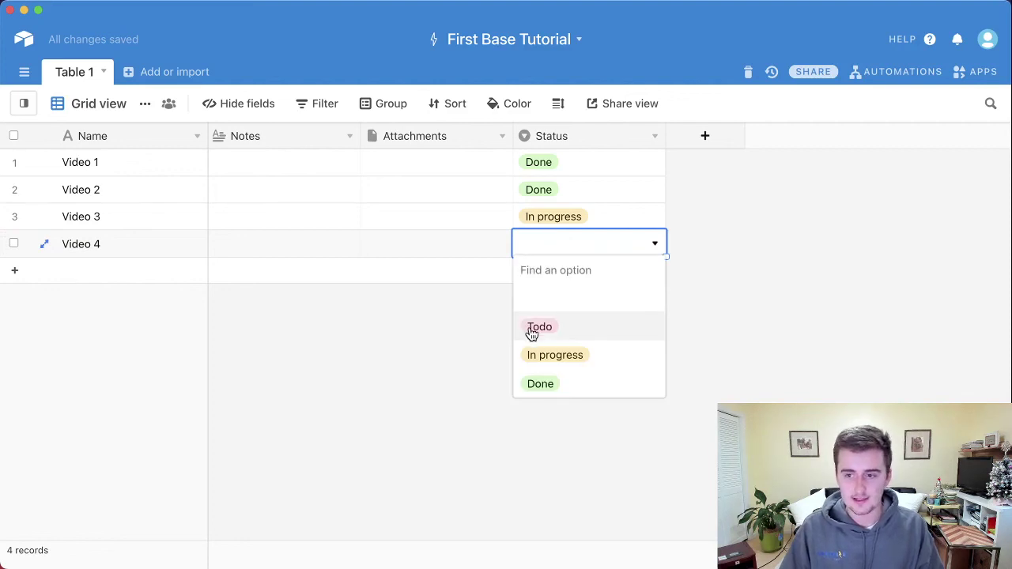
click(532, 334)
click(532, 334)
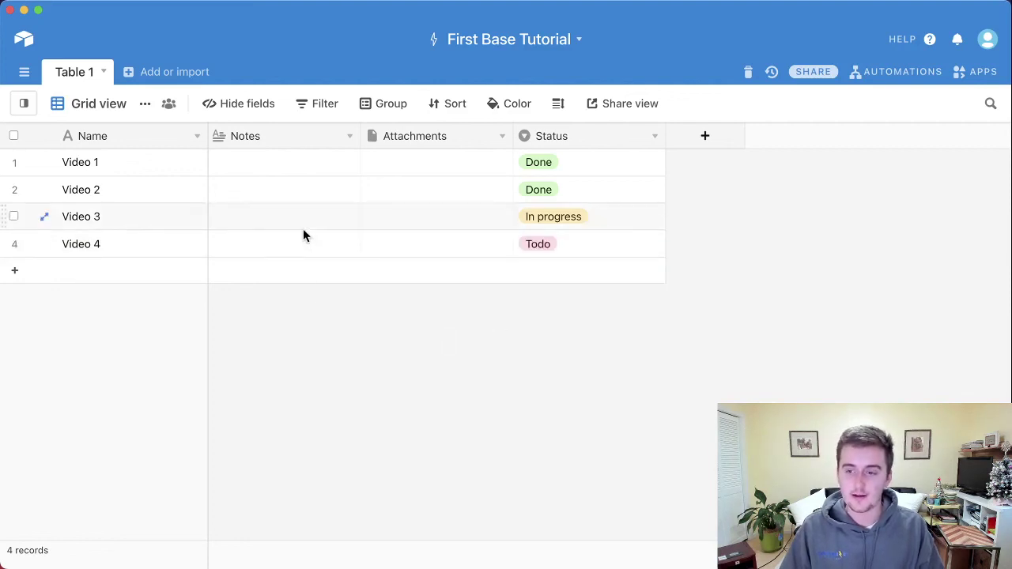